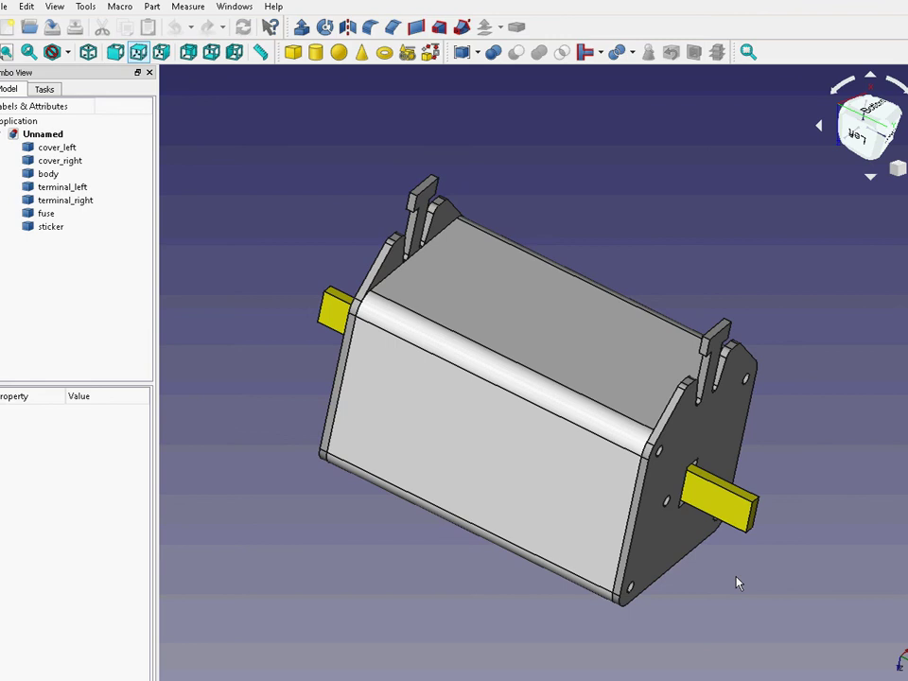
# - Inspect the assembly's covers and internal parts with the body temporarily hidden, and restore the body's visibility
pyautogui.moveTo(454, 521); pyautogui.dragTo(418, 480)
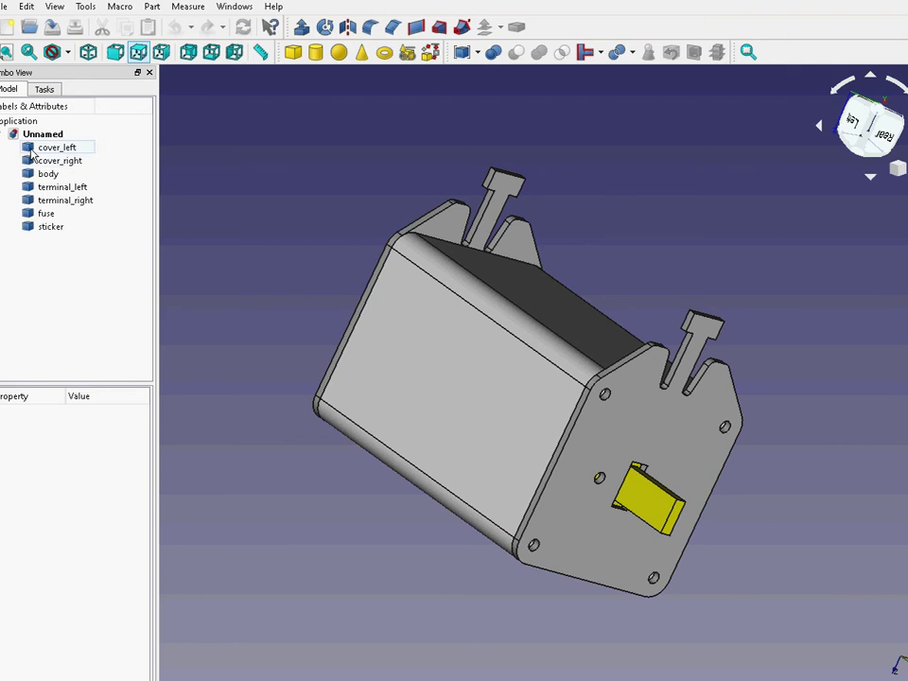
pyautogui.click(47, 174)
pyautogui.press('space')
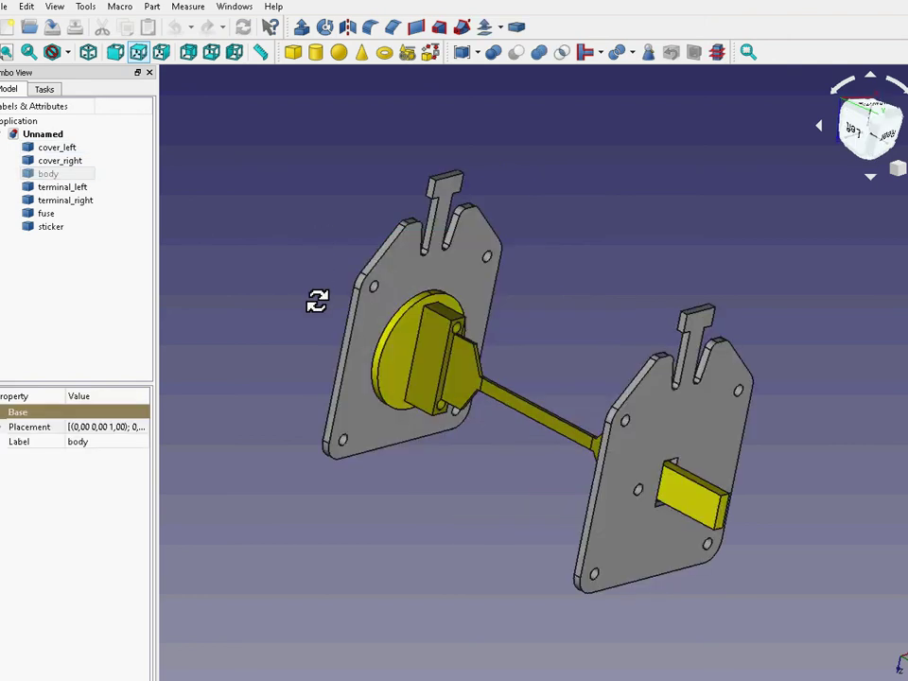
pyautogui.click(57, 147)
pyautogui.click(60, 161)
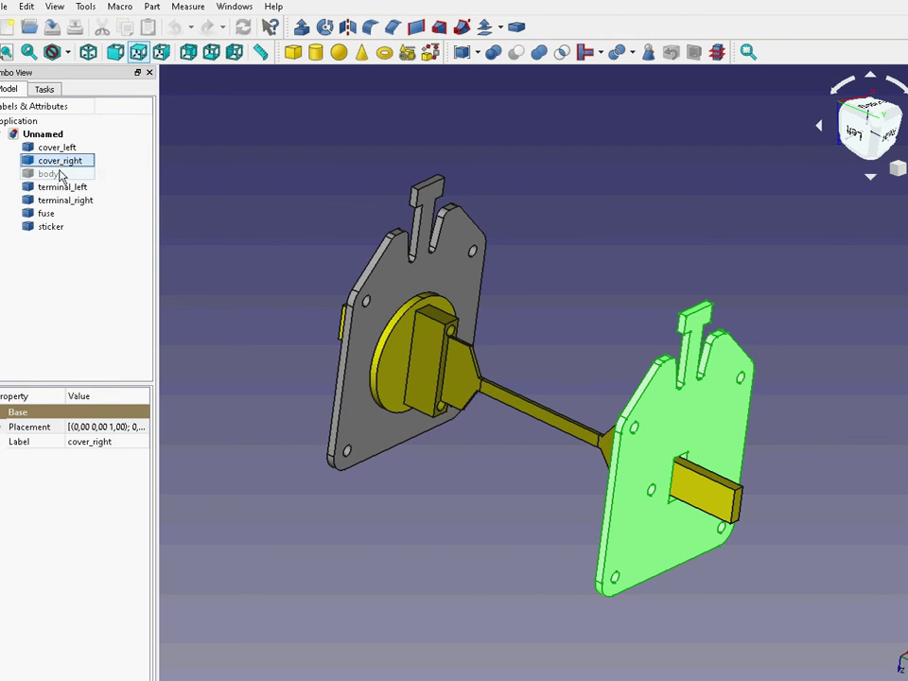
pyautogui.click(59, 174)
pyautogui.press('space')
# - Export all seven parts, from cover_left to sticker, as a STEP with colors file named model in the current_limiter folder
pyautogui.click(59, 152)
pyautogui.moveTo(60, 161); pyautogui.dragTo(55, 236)
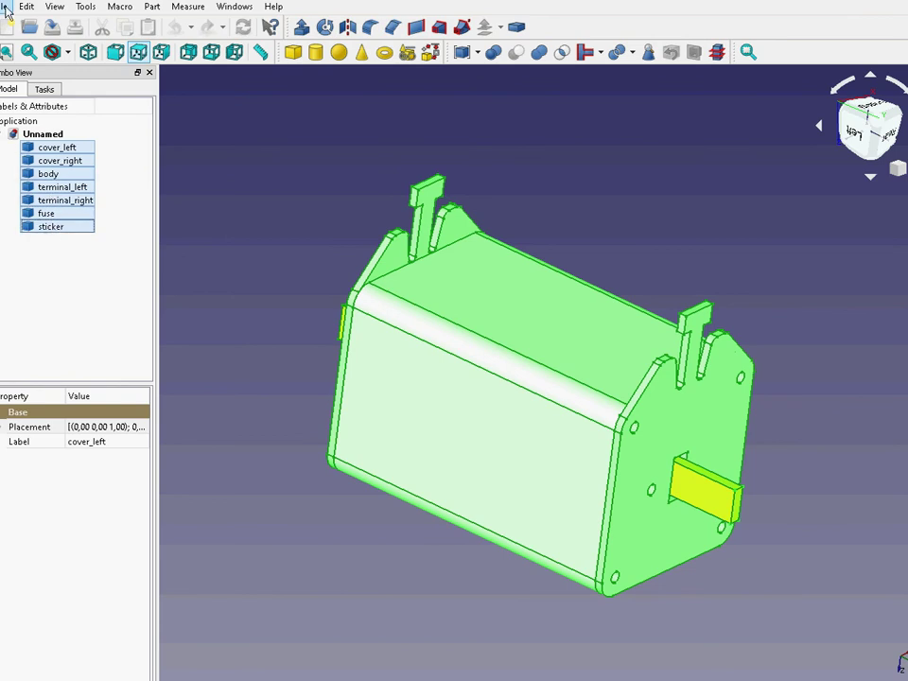
pyautogui.click(10, 7)
pyautogui.click(71, 191)
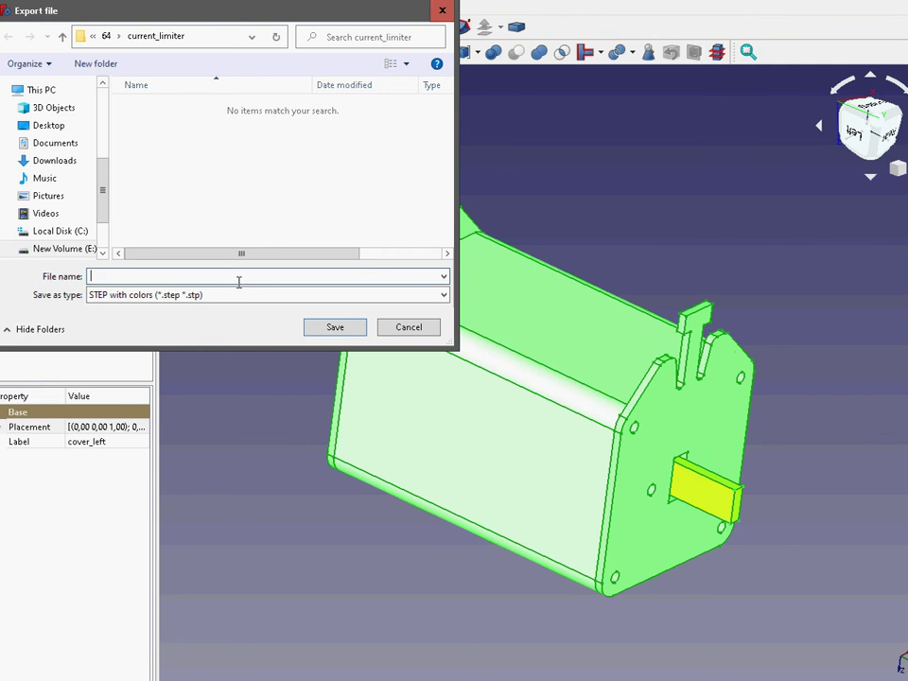
pyautogui.write('model')
pyautogui.click(321, 329)
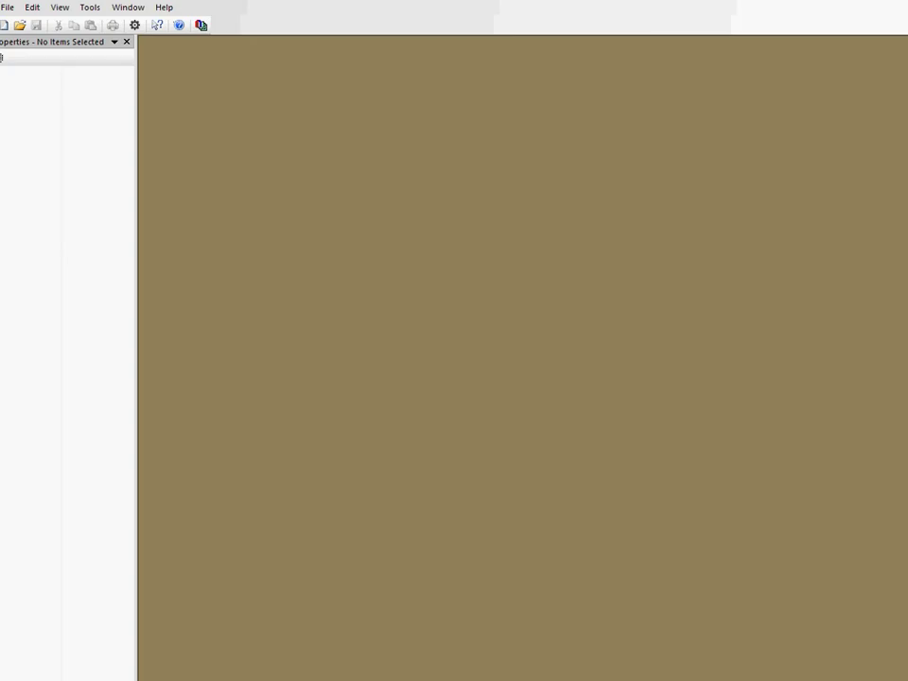
# - Switch to QuickField and start a new problem named dc_limiter in the folder e:\Websites\quickfield\seminar\64\current_limiter
pyautogui.click(3, 25)
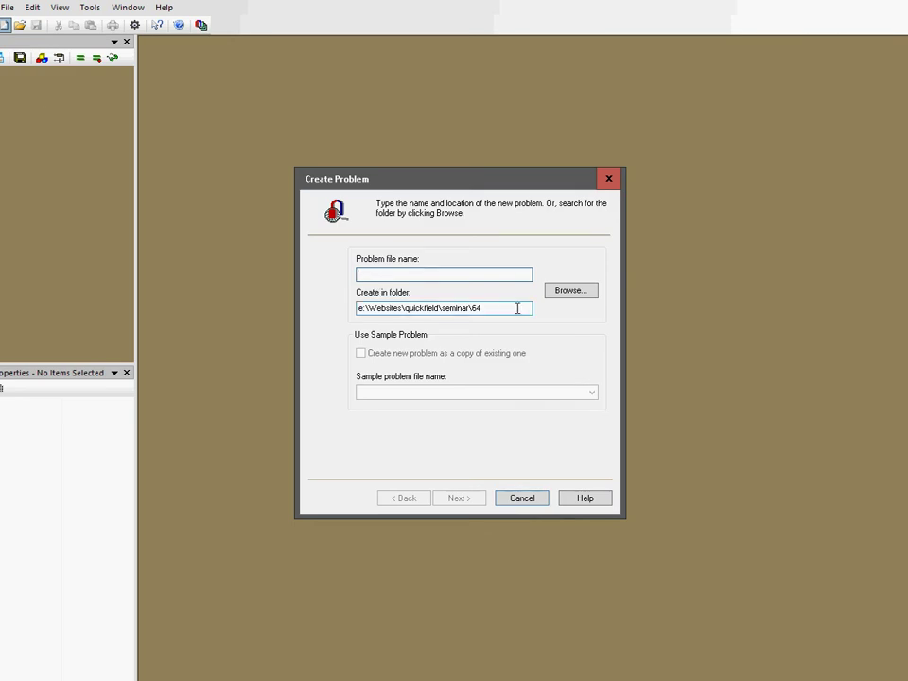
pyautogui.moveTo(520, 308); pyautogui.dragTo(300, 290)
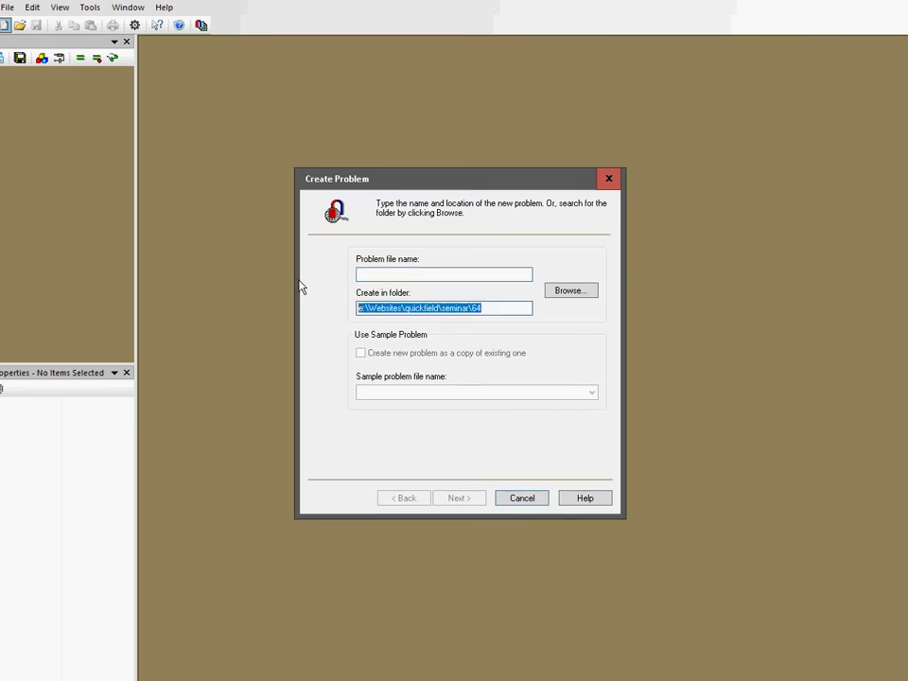
pyautogui.hotkey('ctrl', 'v')
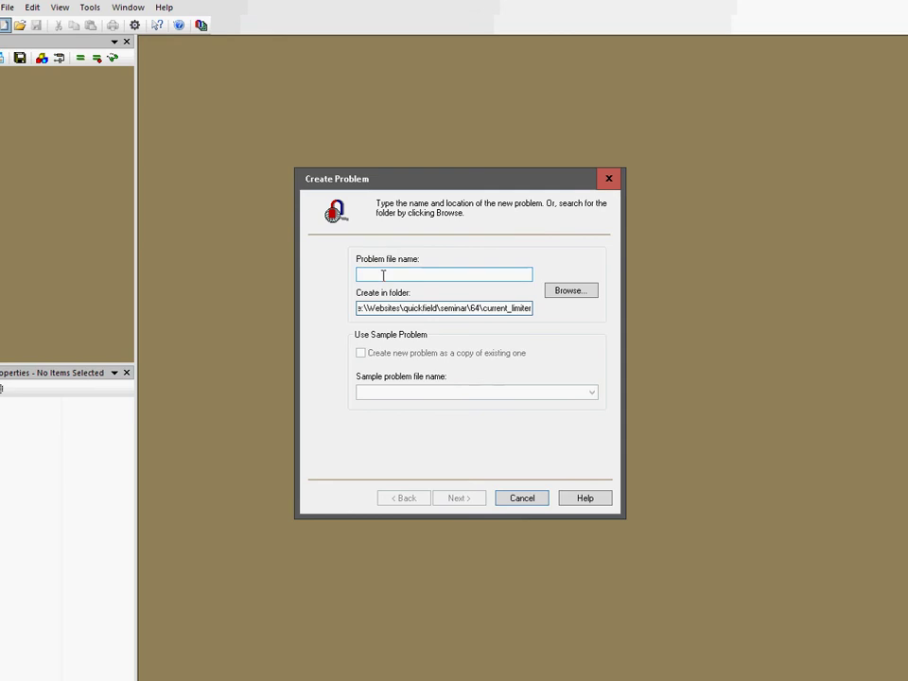
pyautogui.moveTo(441, 308); pyautogui.dragTo(530, 313)
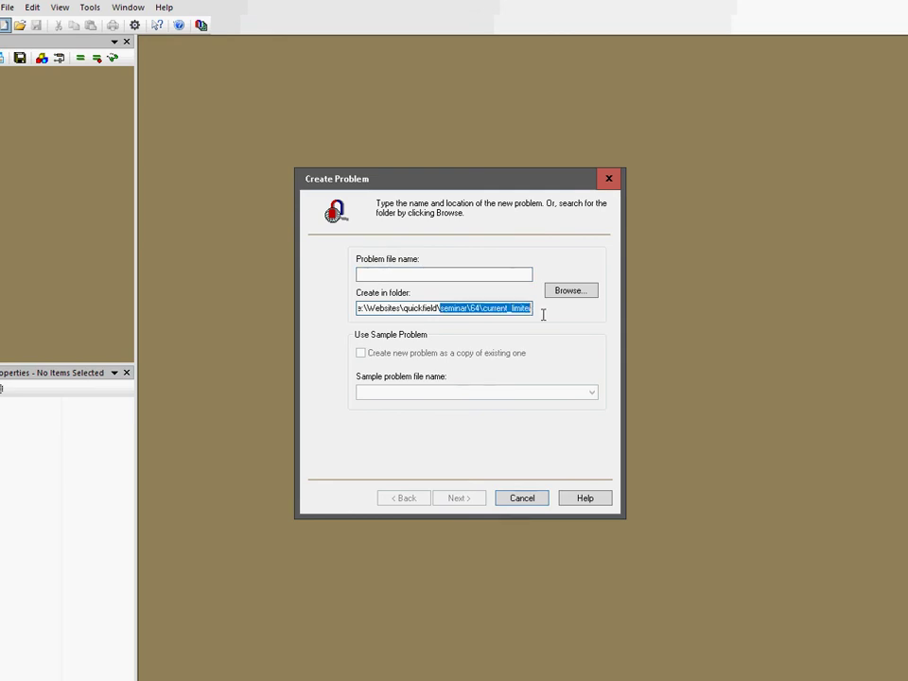
pyautogui.click(417, 276)
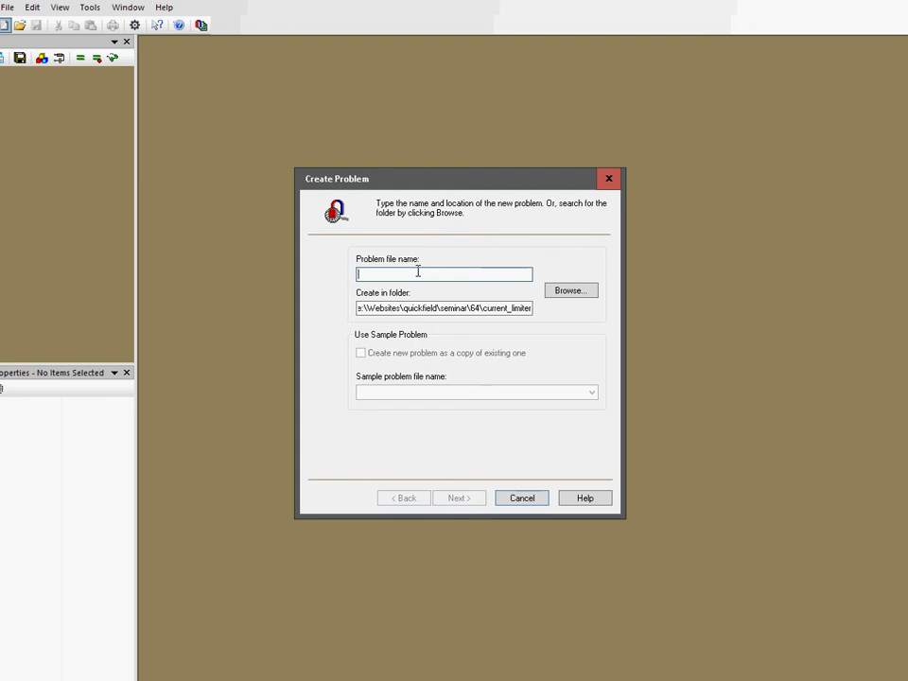
pyautogui.write('dc_')
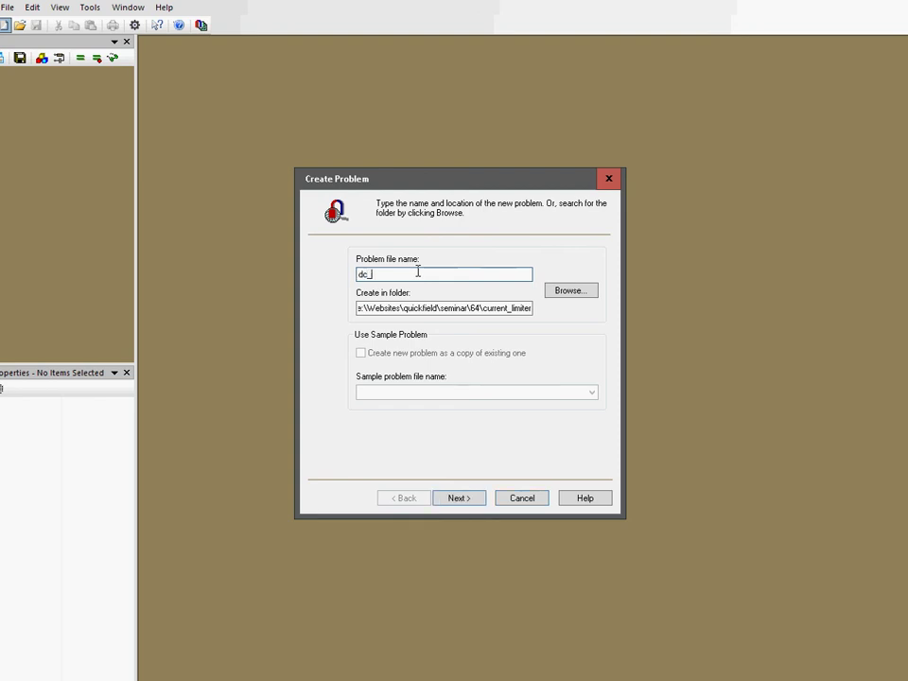
pyautogui.write('limiter')
pyautogui.click(458, 497)
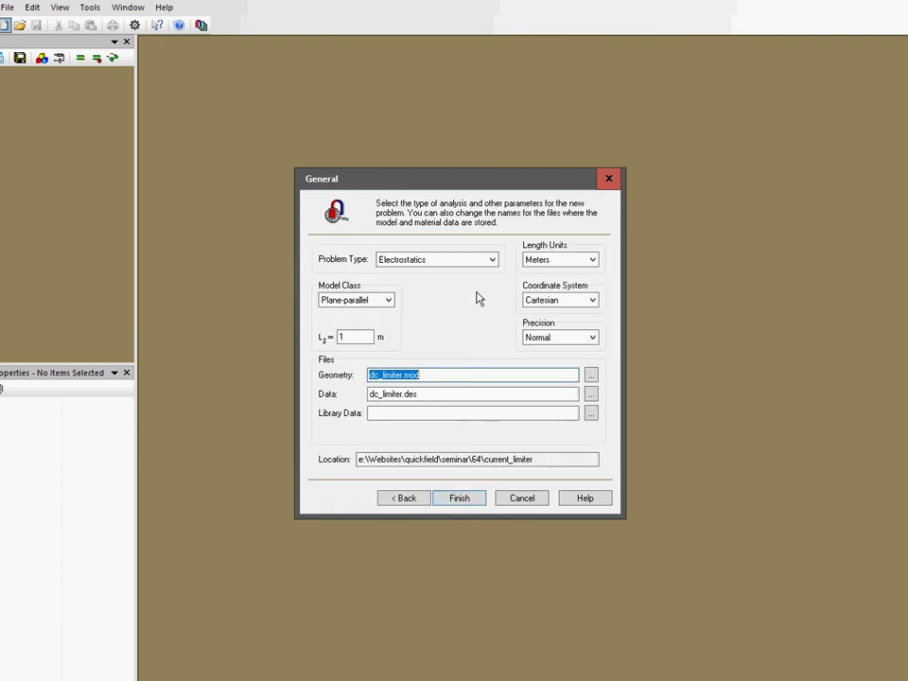
# - Set the problem type to DC Conduction and the model class to 3D Import, and finish creating the problem
pyautogui.click(491, 263)
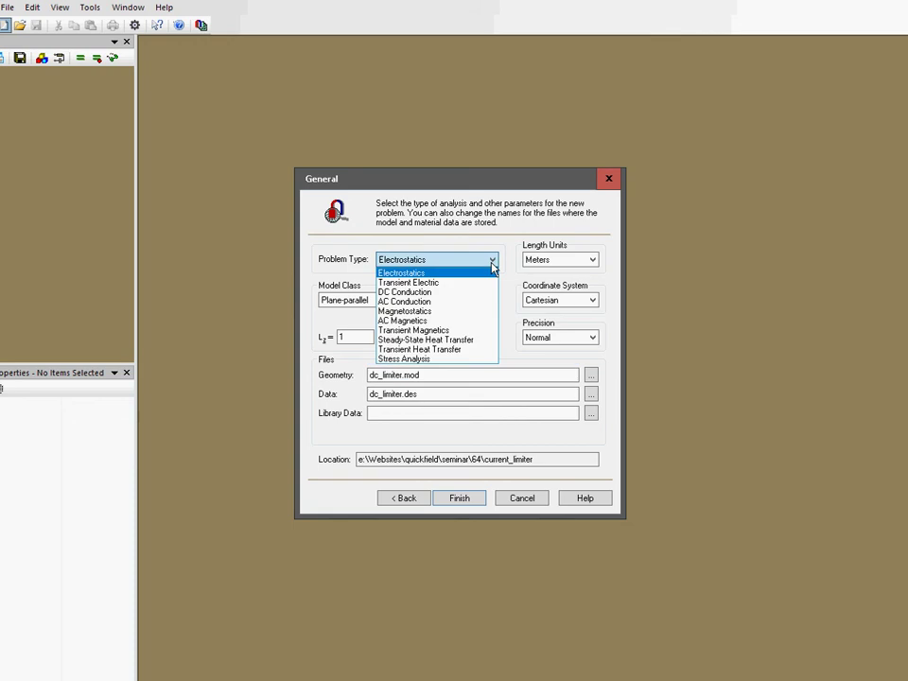
pyautogui.click(450, 292)
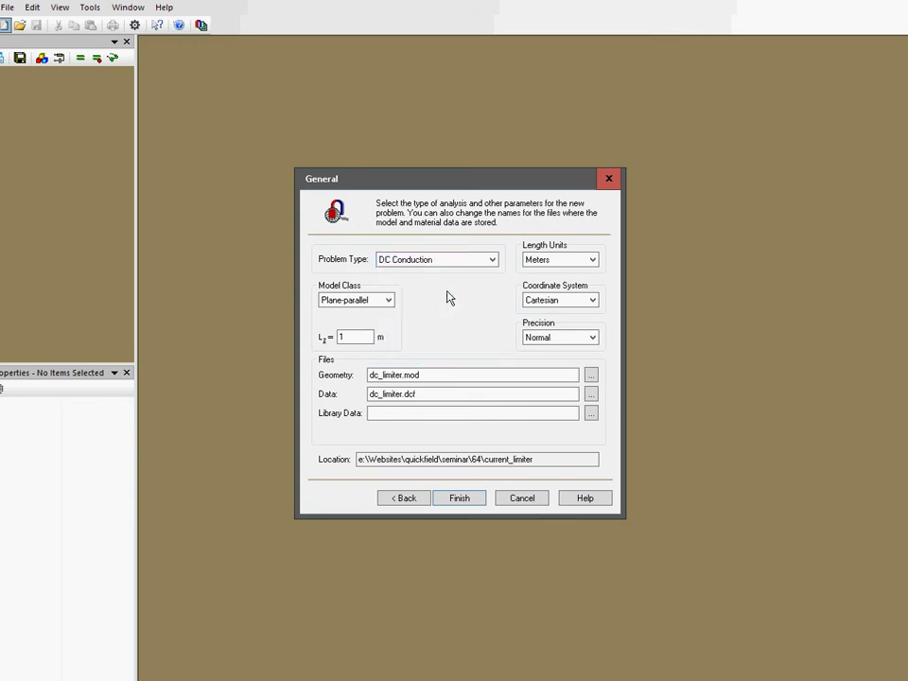
pyautogui.click(388, 301)
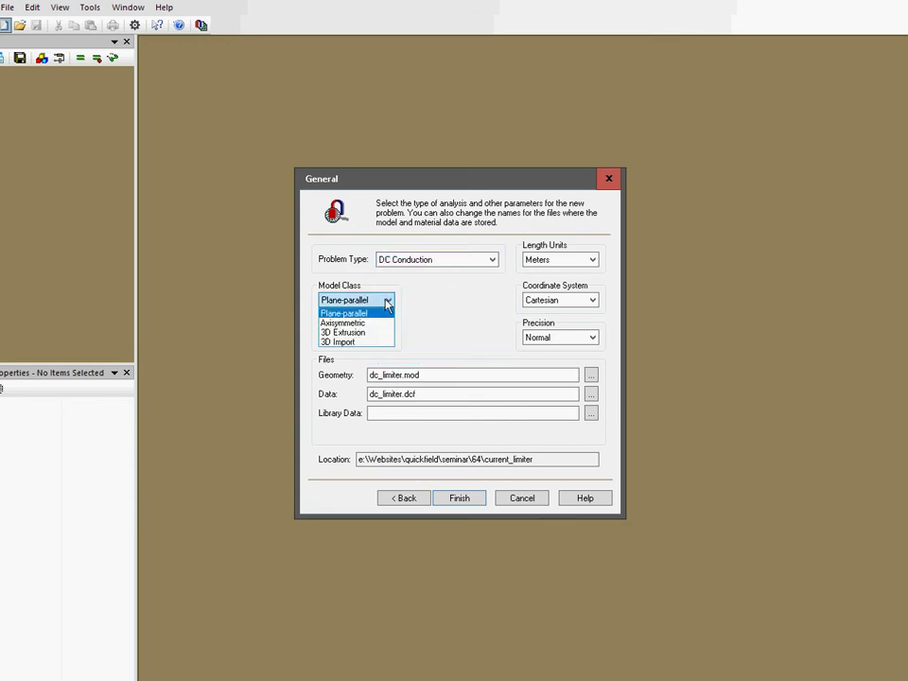
pyautogui.click(355, 342)
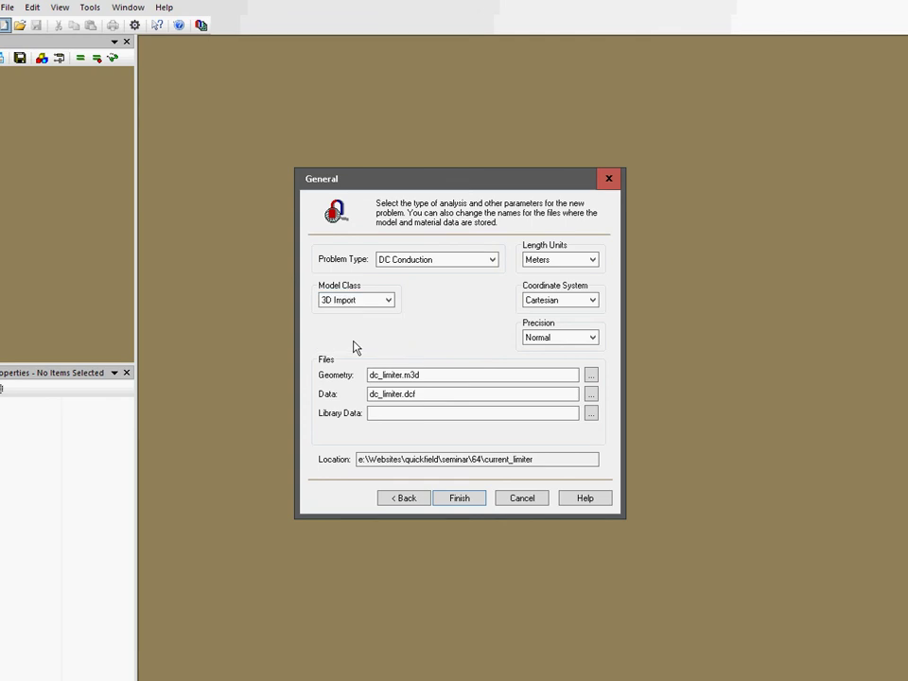
pyautogui.click(460, 504)
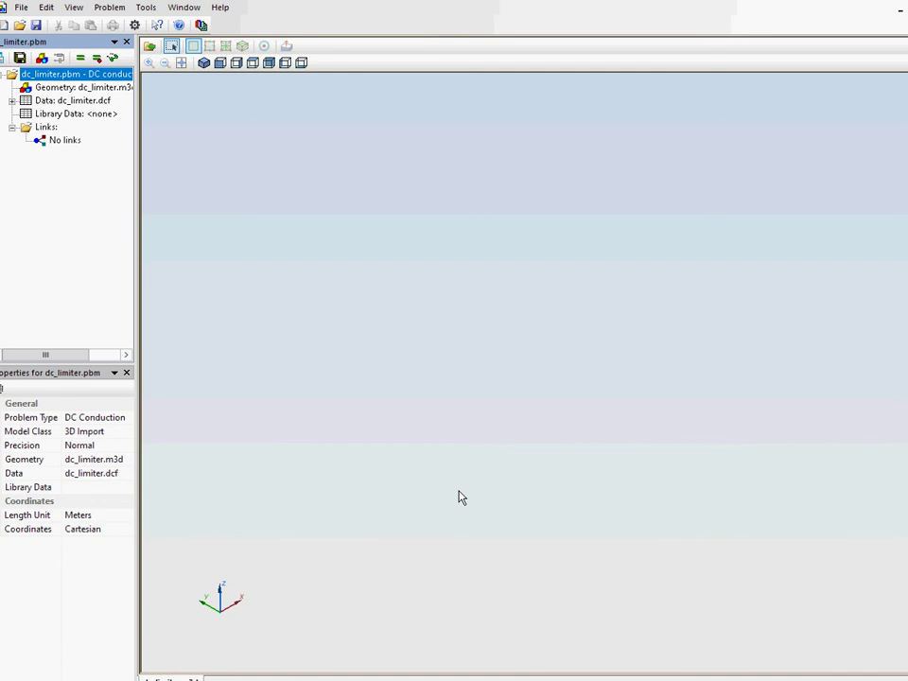
# - Import the geometry file model.step from the current_limiter folder into the problem
pyautogui.click(150, 47)
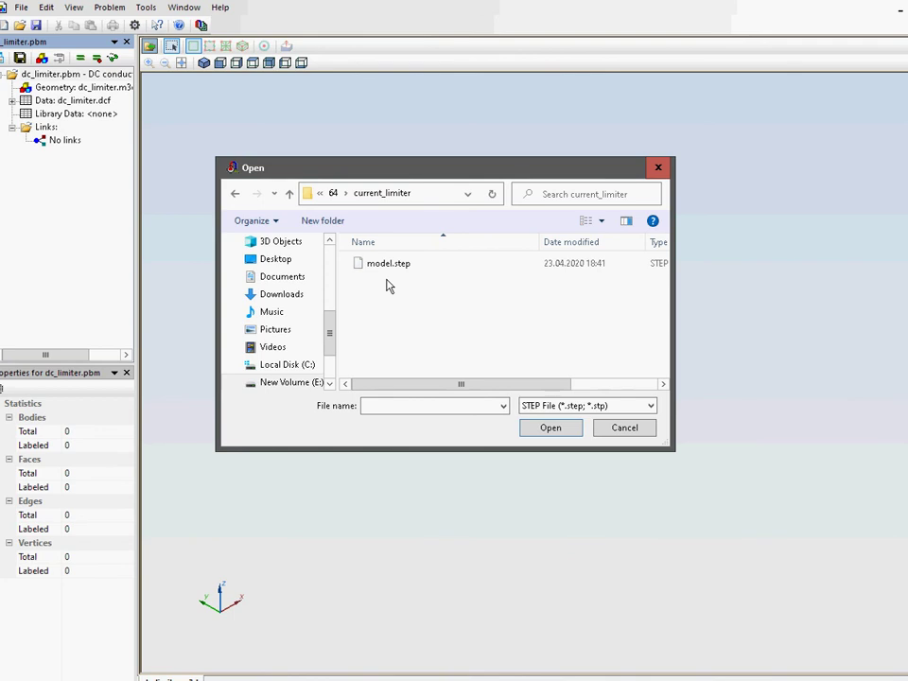
pyautogui.click(385, 267)
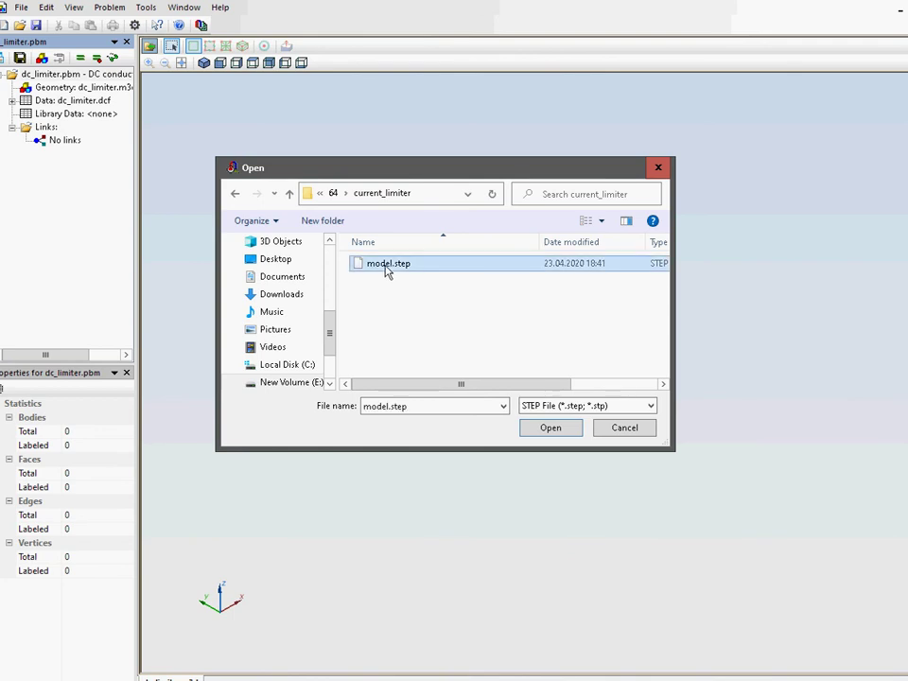
pyautogui.click(557, 430)
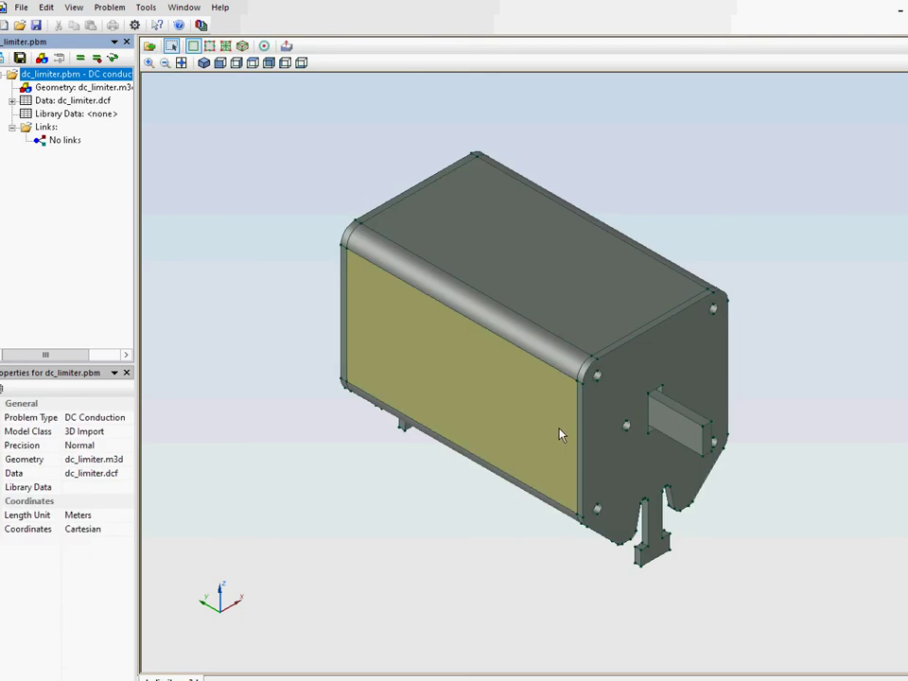
# - Select the large central housing body between the two end covers and assign it the label porcelain
pyautogui.click(272, 237)
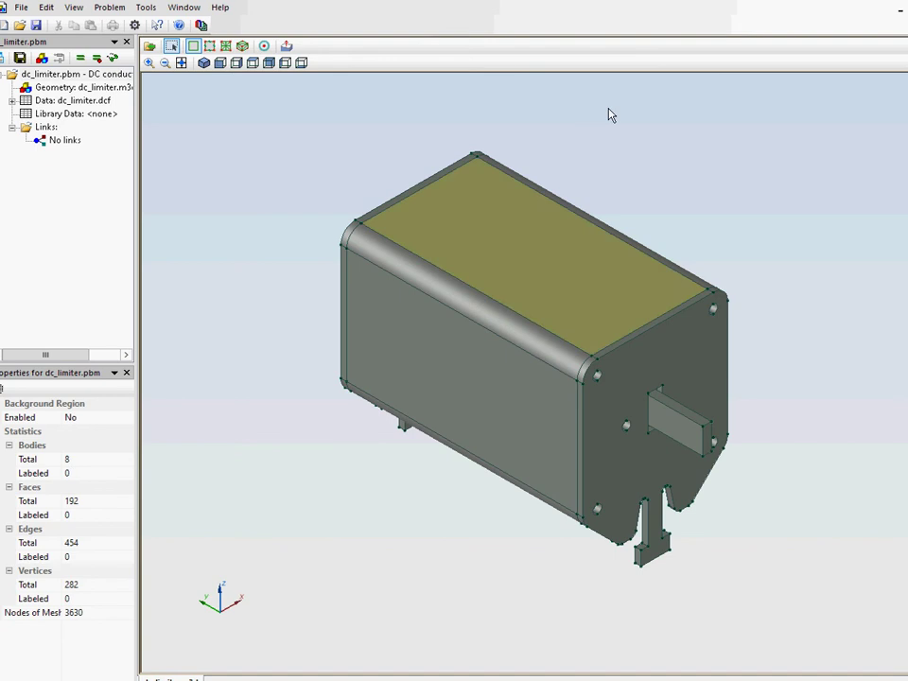
pyautogui.moveTo(563, 128); pyautogui.dragTo(2, 98)
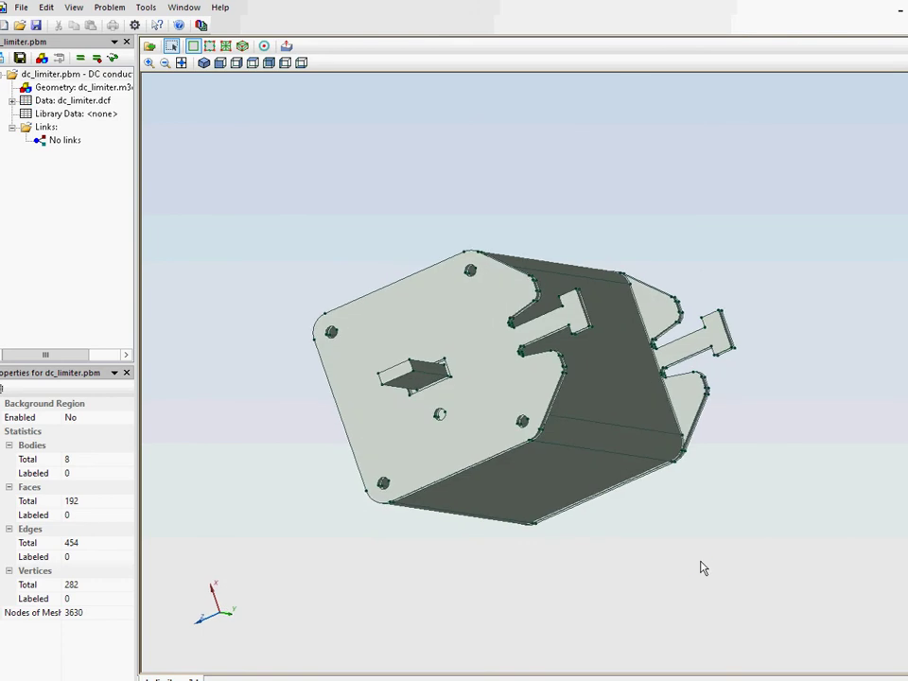
pyautogui.moveTo(481, 478); pyautogui.dragTo(276, 368)
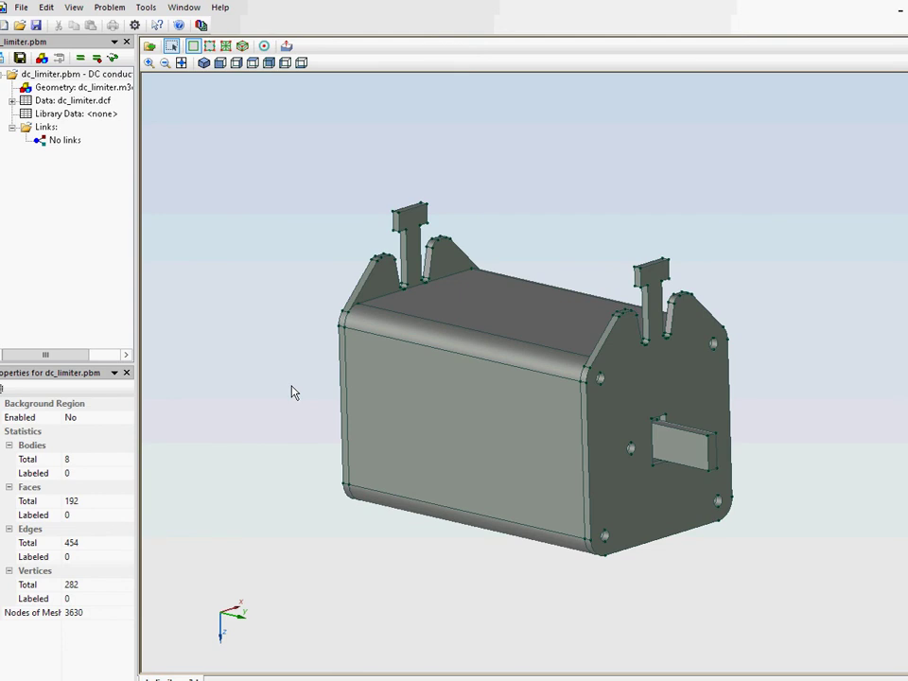
pyautogui.click(377, 397)
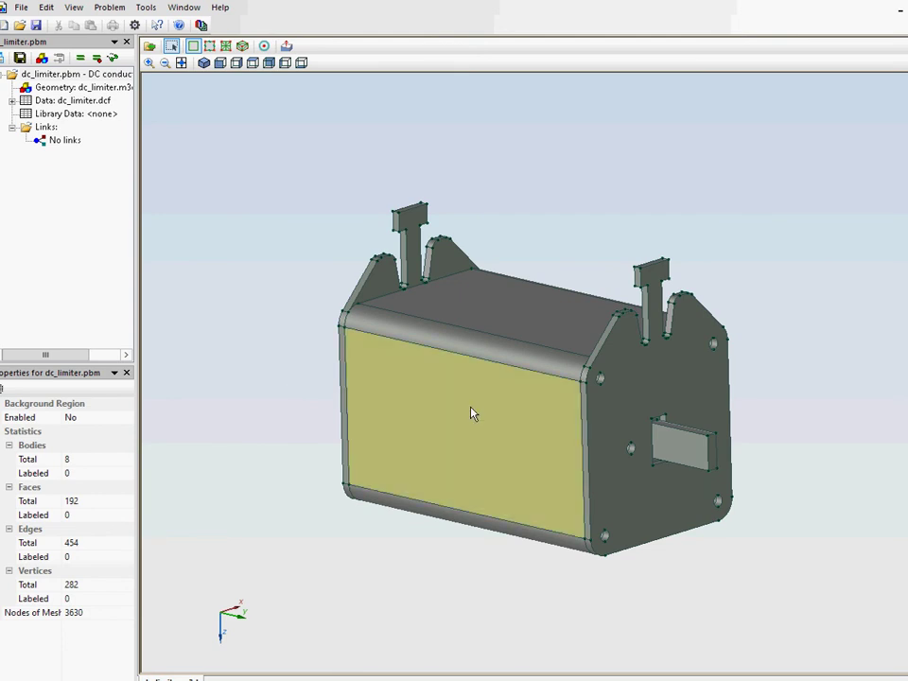
pyautogui.click(473, 414)
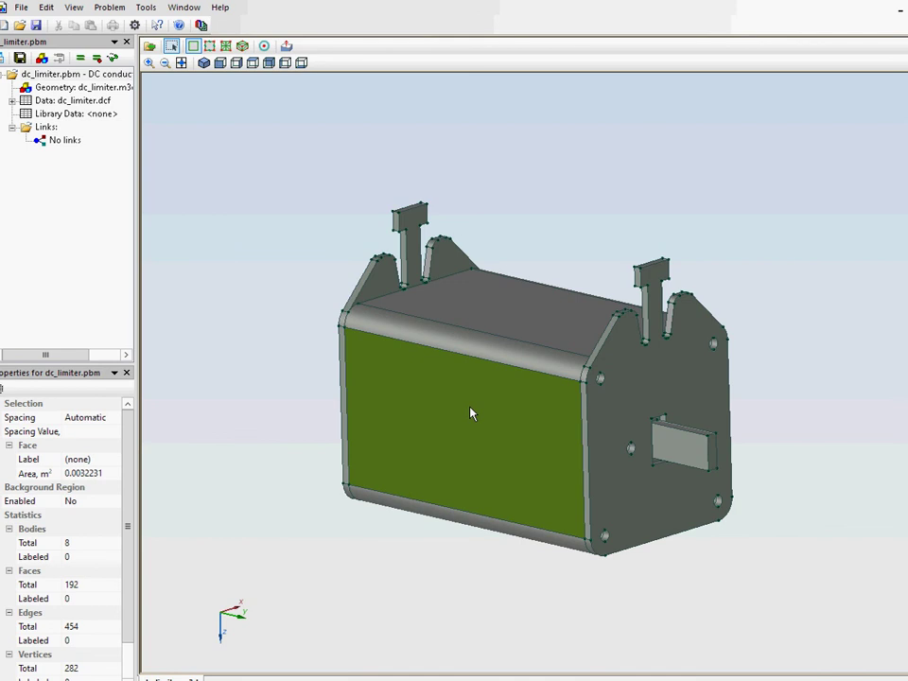
pyautogui.click(472, 413)
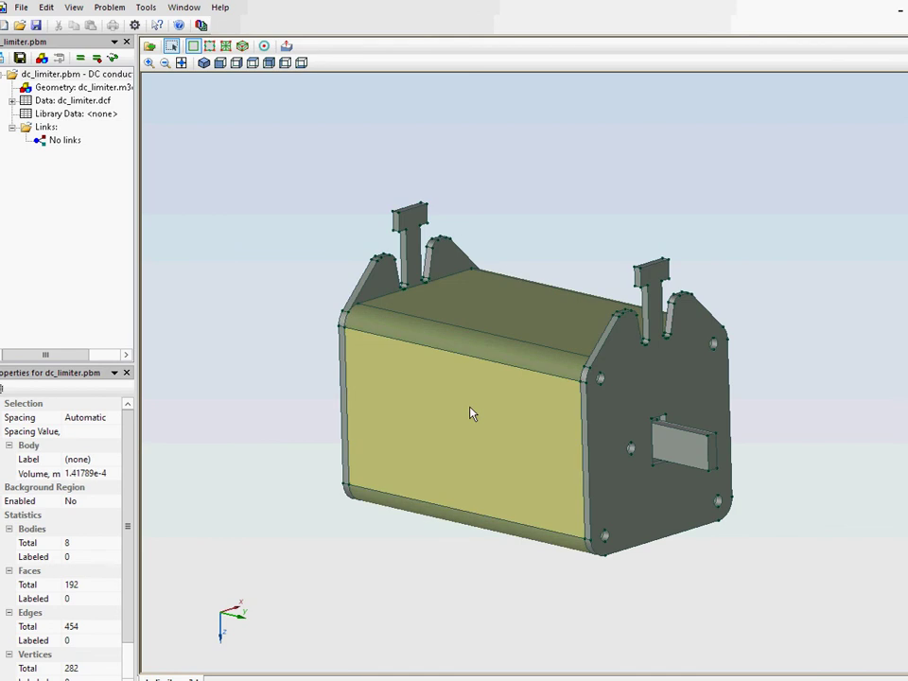
pyautogui.click(101, 460)
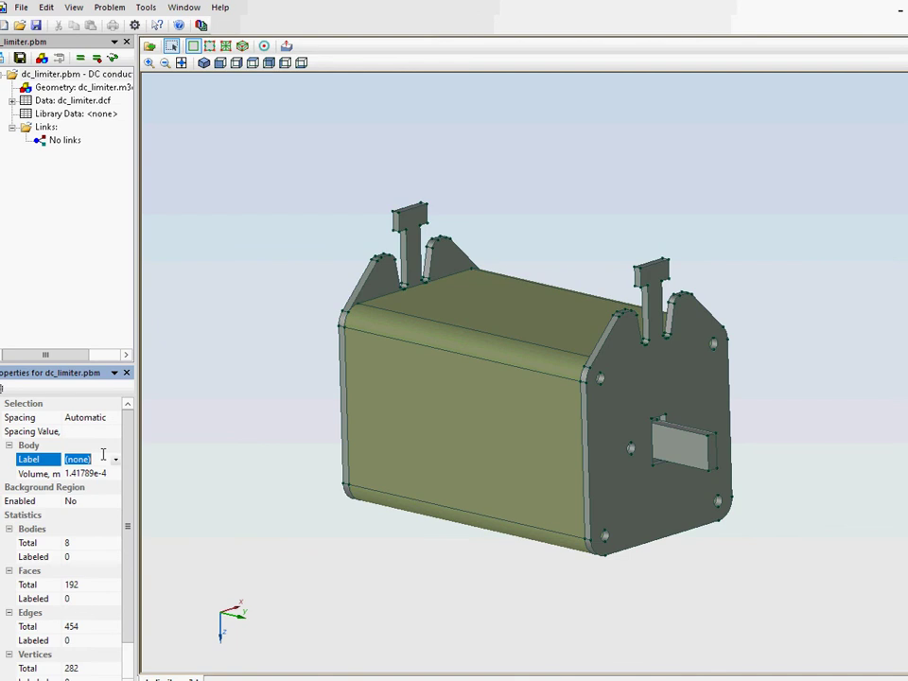
pyautogui.write('porcelain')
pyautogui.press('Return')
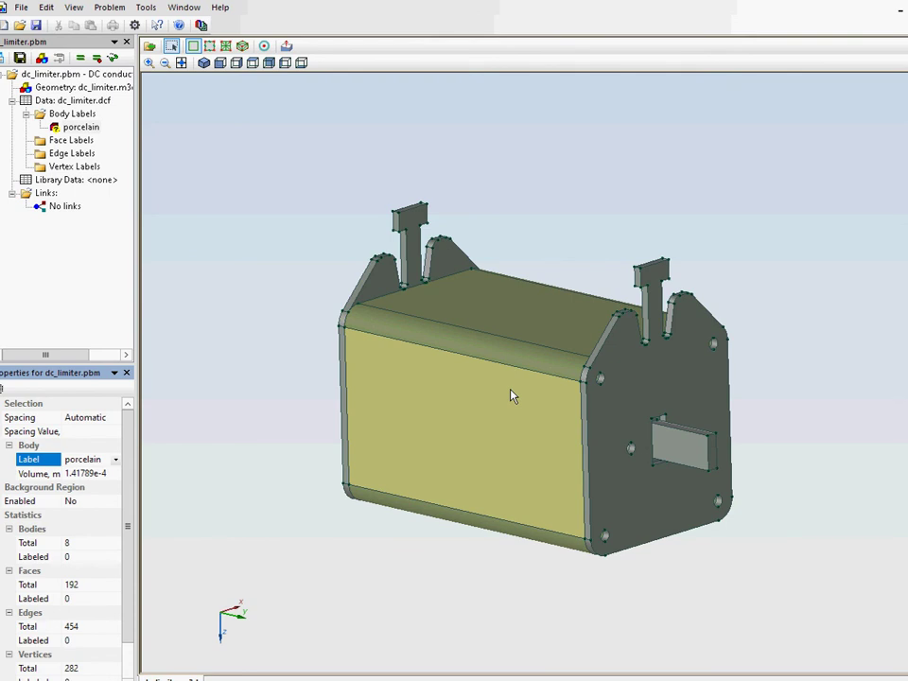
# - Make the porcelain housing body transparent to expose the fuse and terminals inside
pyautogui.rightClick(486, 404)
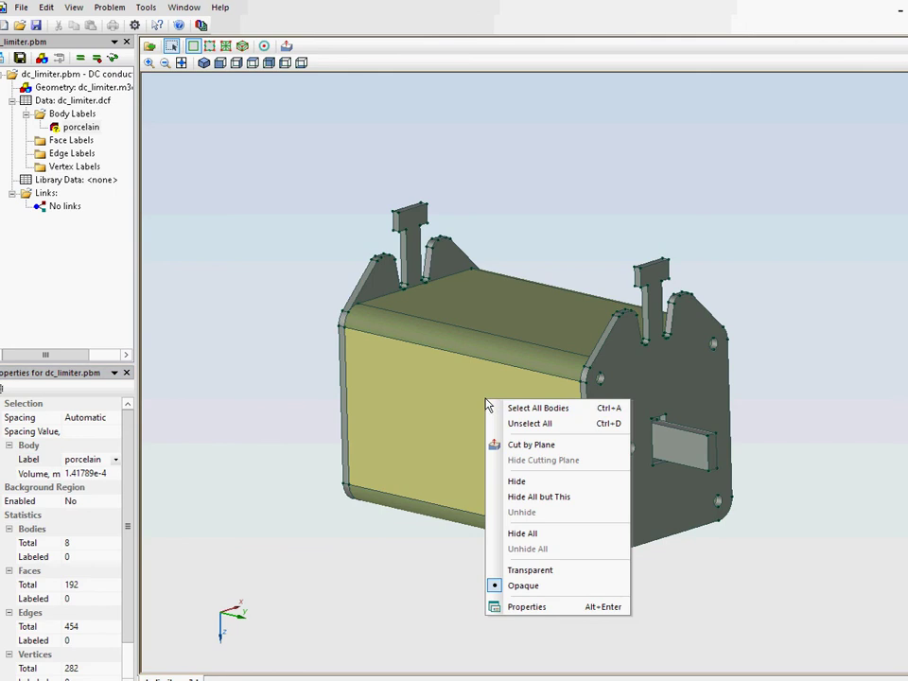
pyautogui.click(530, 571)
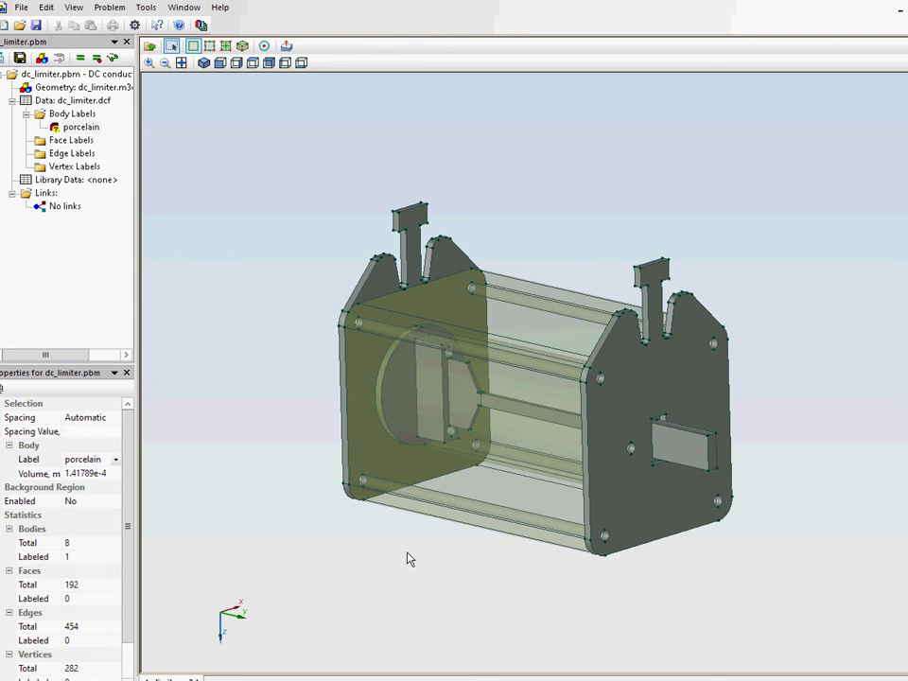
pyautogui.moveTo(424, 562); pyautogui.dragTo(514, 550)
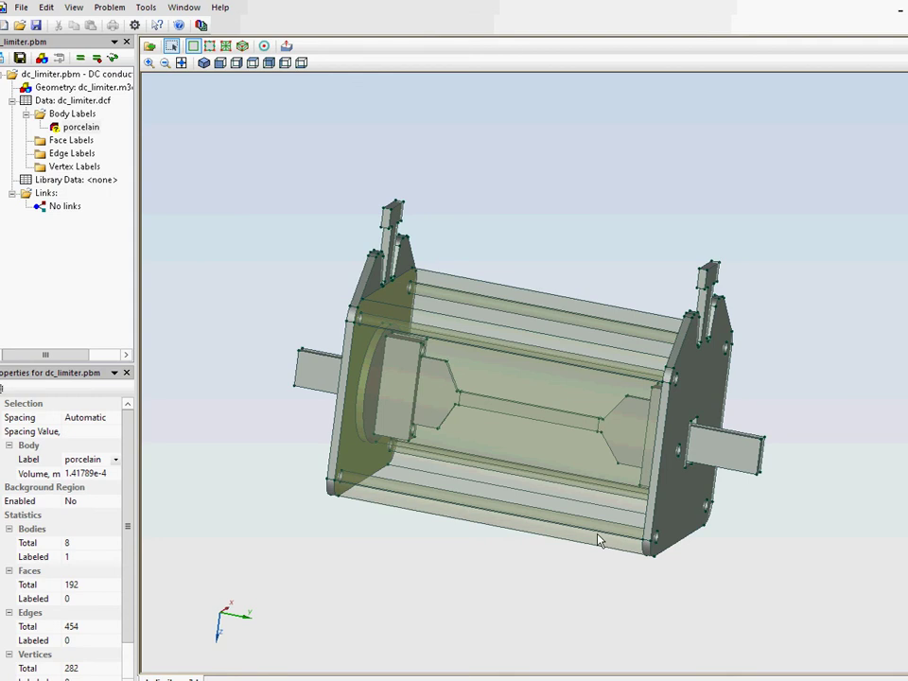
# - Select the transparent porcelain housing body and hide it from the model view
pyautogui.click(521, 420)
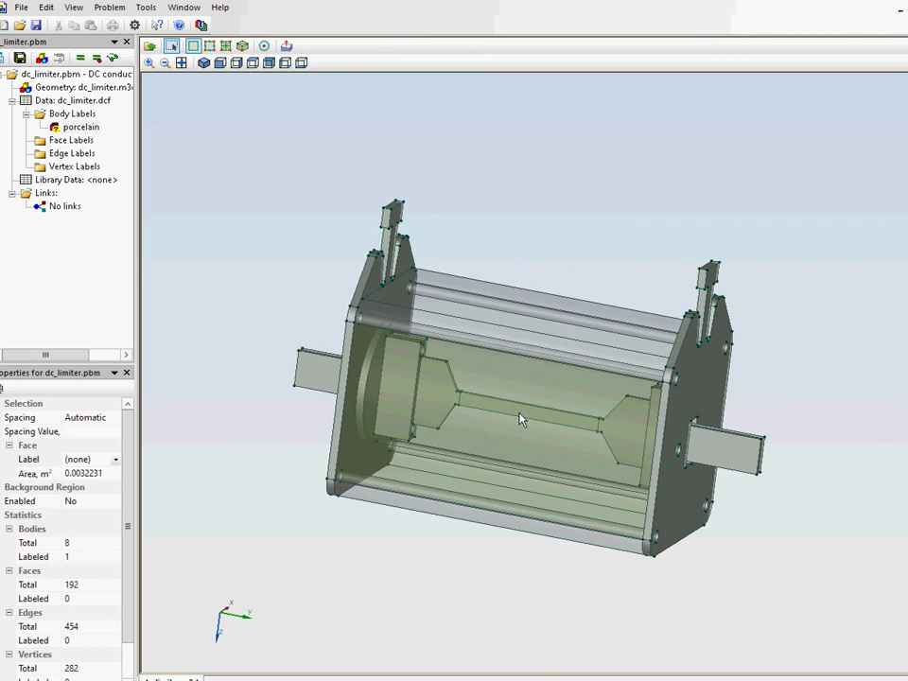
pyautogui.click(520, 420)
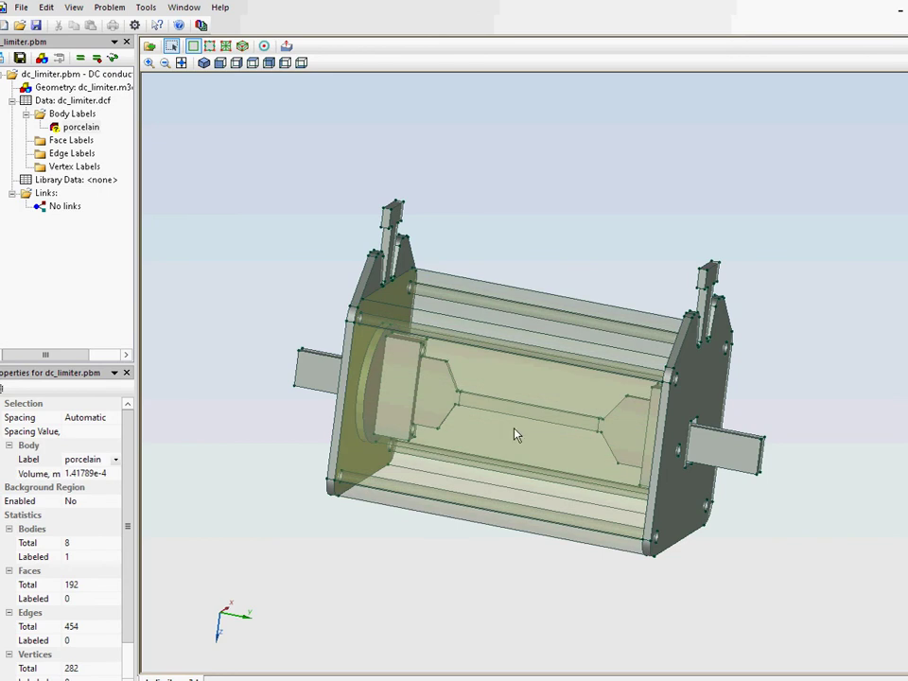
pyautogui.rightClick(515, 434)
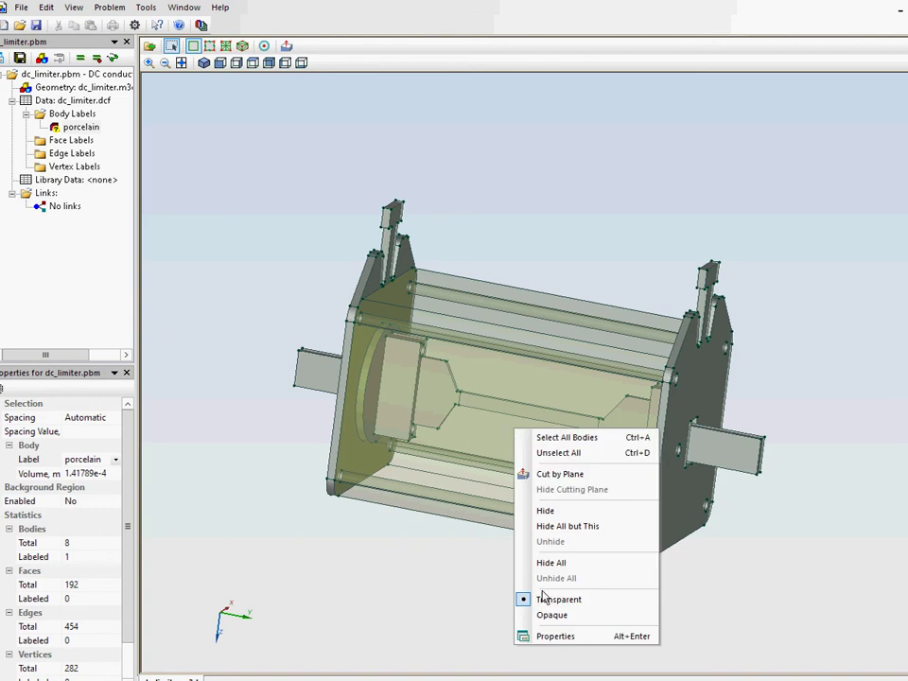
pyautogui.click(565, 512)
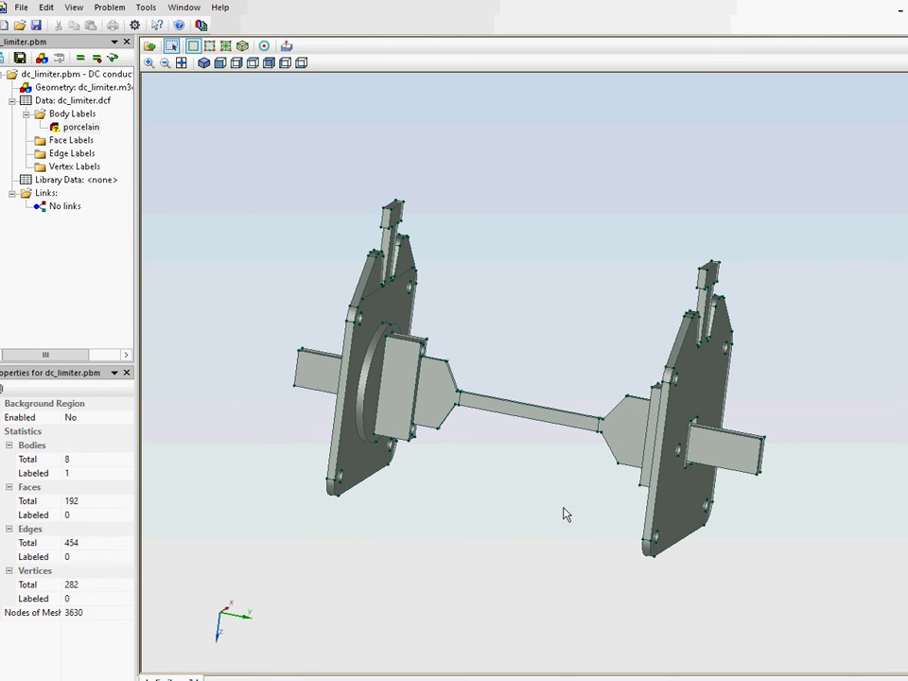
# - Select both end cover plate bodies together and assign them the label cover
pyautogui.moveTo(543, 299); pyautogui.dragTo(452, 286)
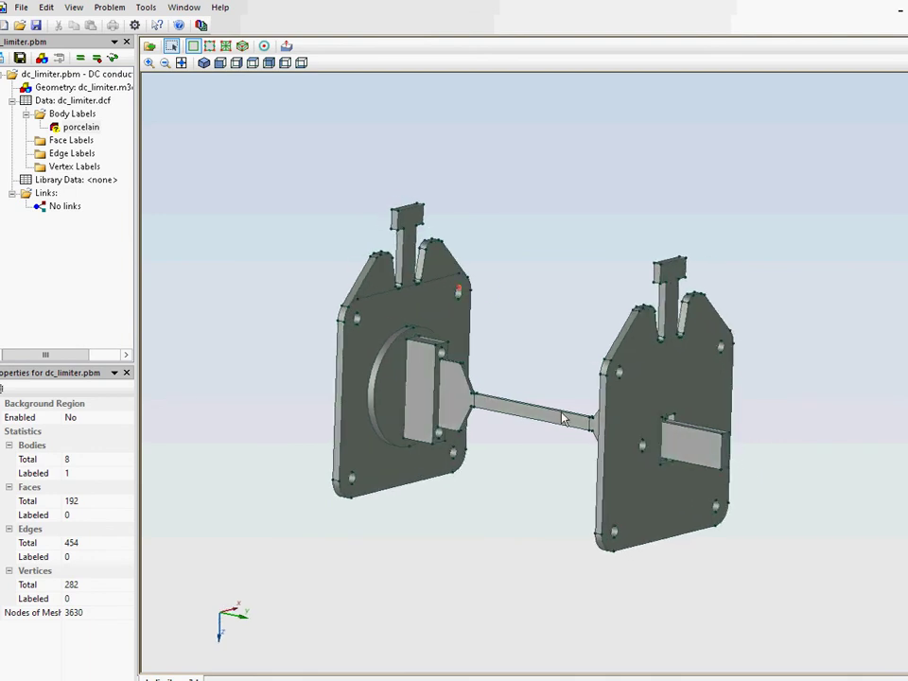
pyautogui.click(641, 402)
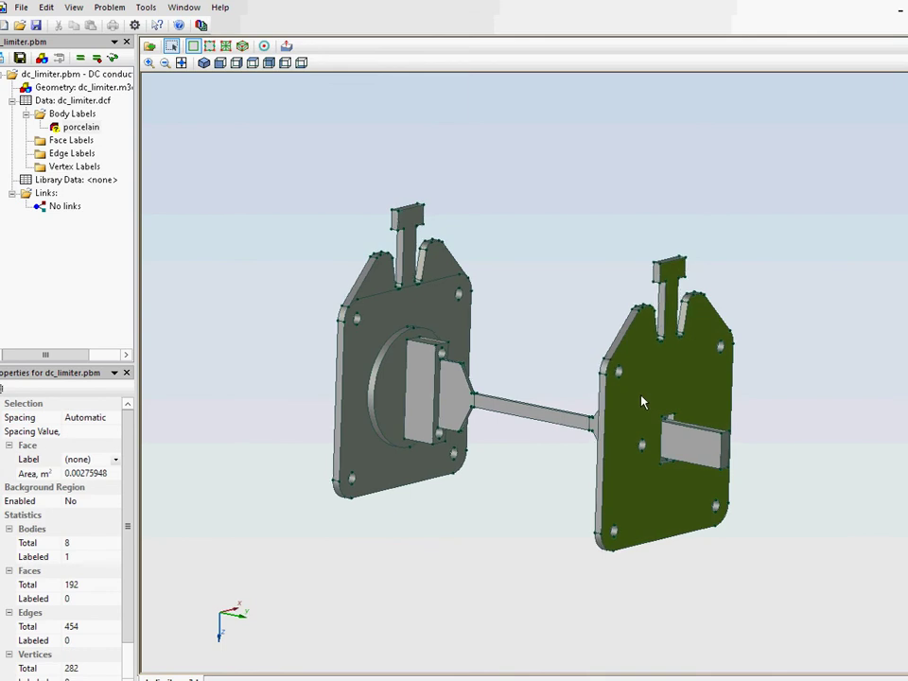
pyautogui.click(642, 402)
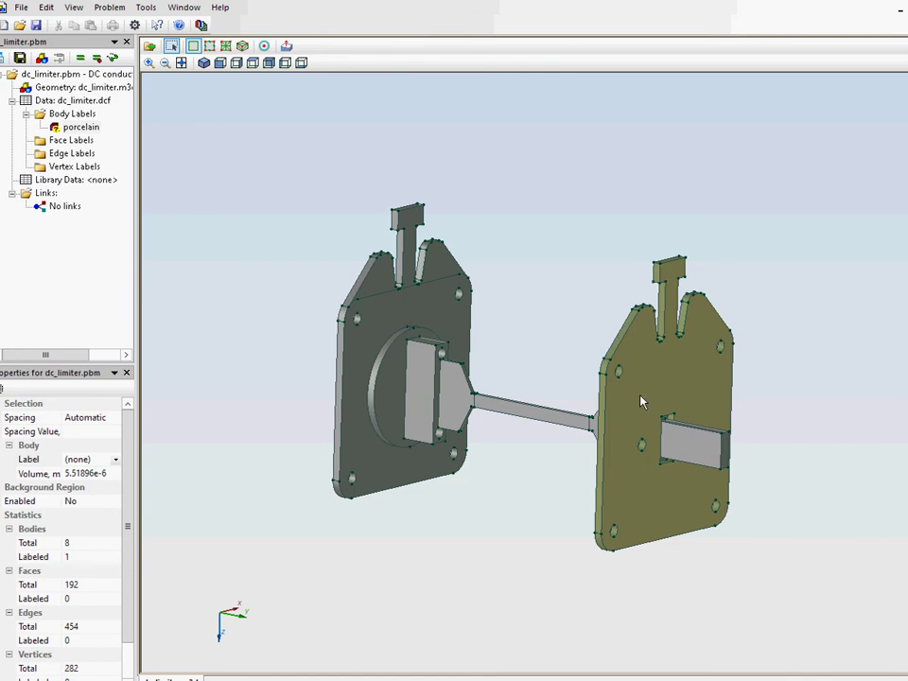
pyautogui.keyDown('ctrl'); pyautogui.click(358, 348); pyautogui.keyUp('ctrl')
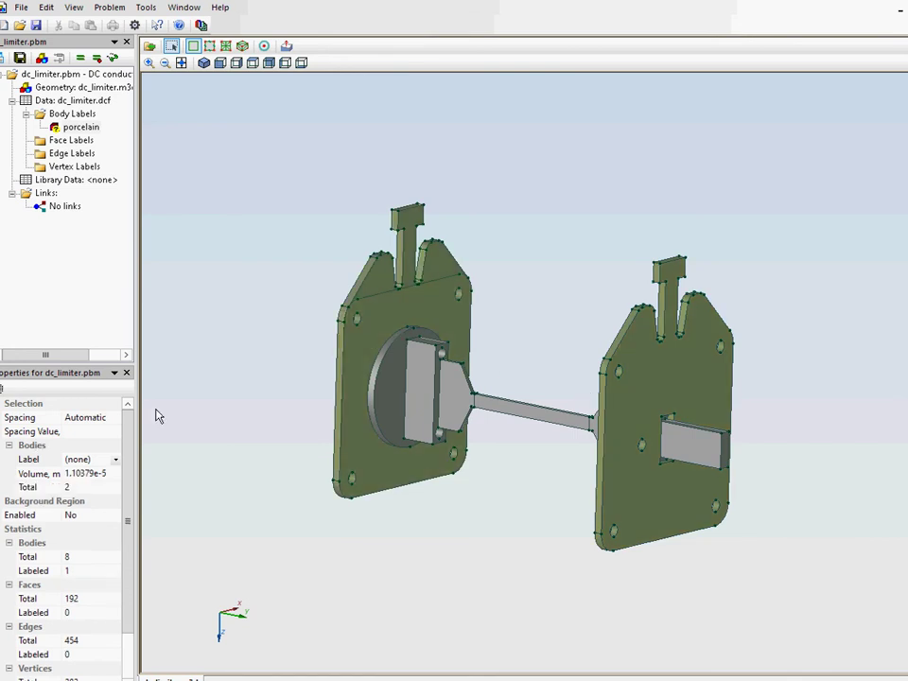
pyautogui.click(70, 458)
pyautogui.write('cover')
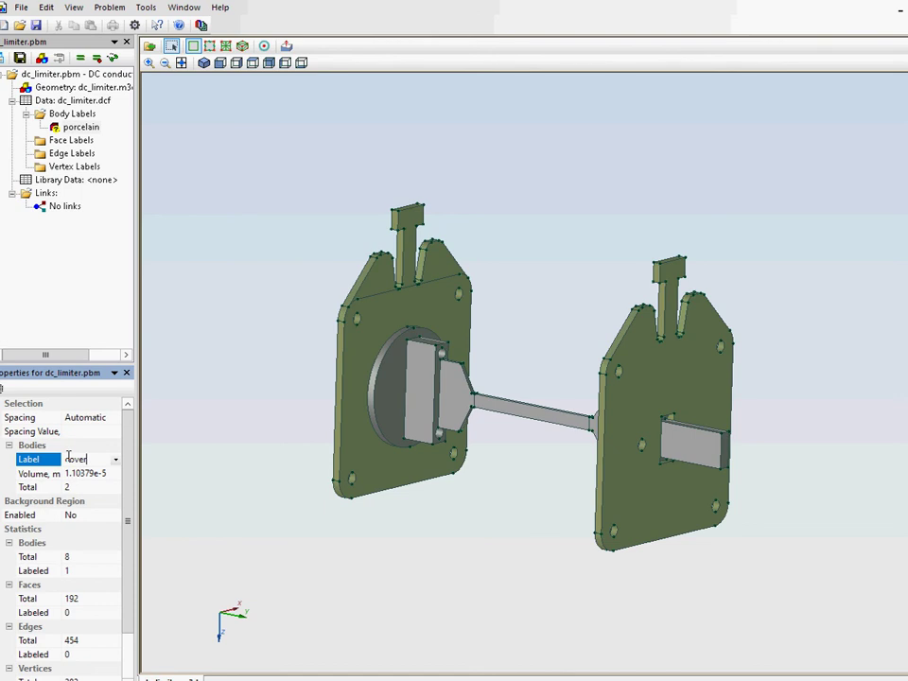
pyautogui.press('Return')
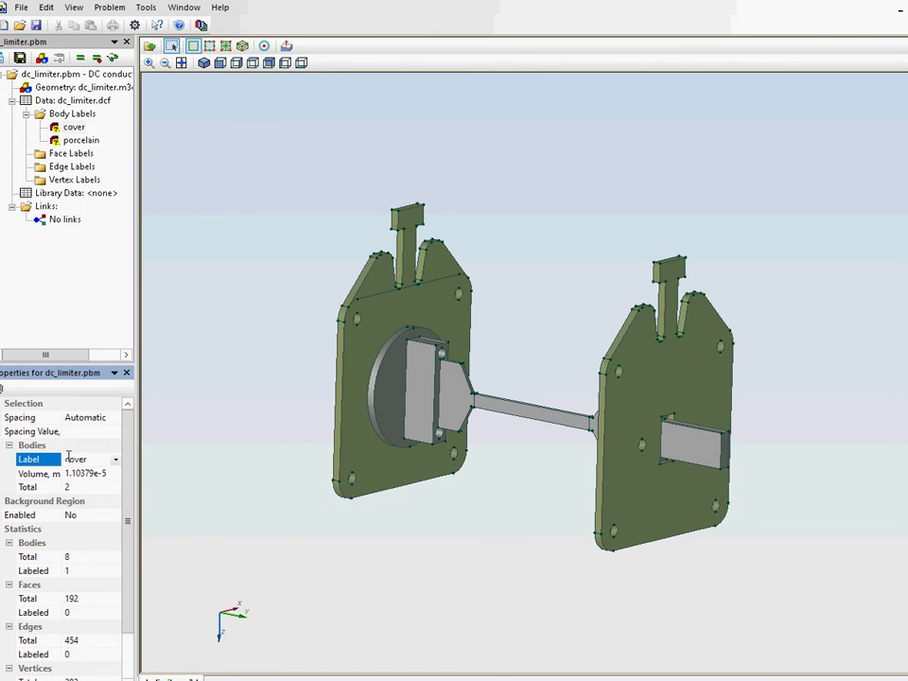
# - Hide the two end cover plates, leaving only the fuse link and terminal bodies in view
pyautogui.rightClick(387, 328)
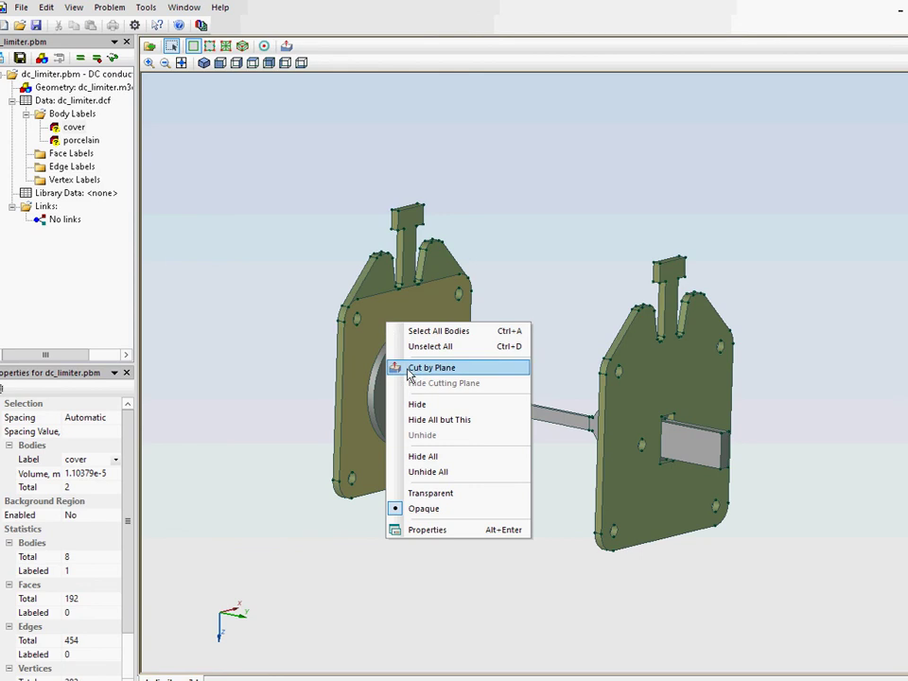
pyautogui.click(428, 405)
pyautogui.moveTo(407, 400); pyautogui.dragTo(412, 274)
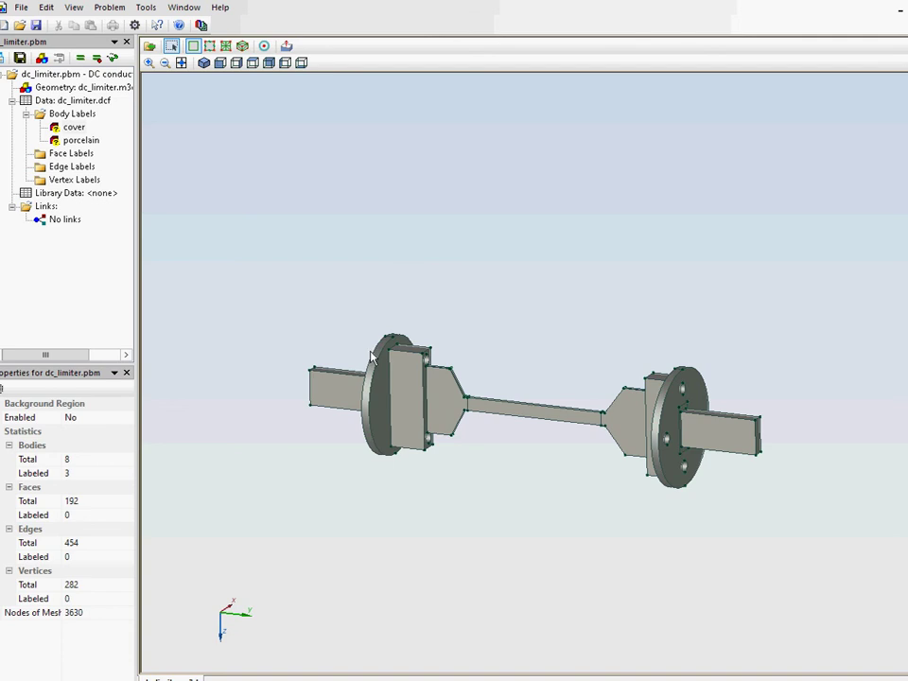
# - Select all the remaining visible fuse link and terminal bodies and assign them the body label copper
pyautogui.click(327, 400)
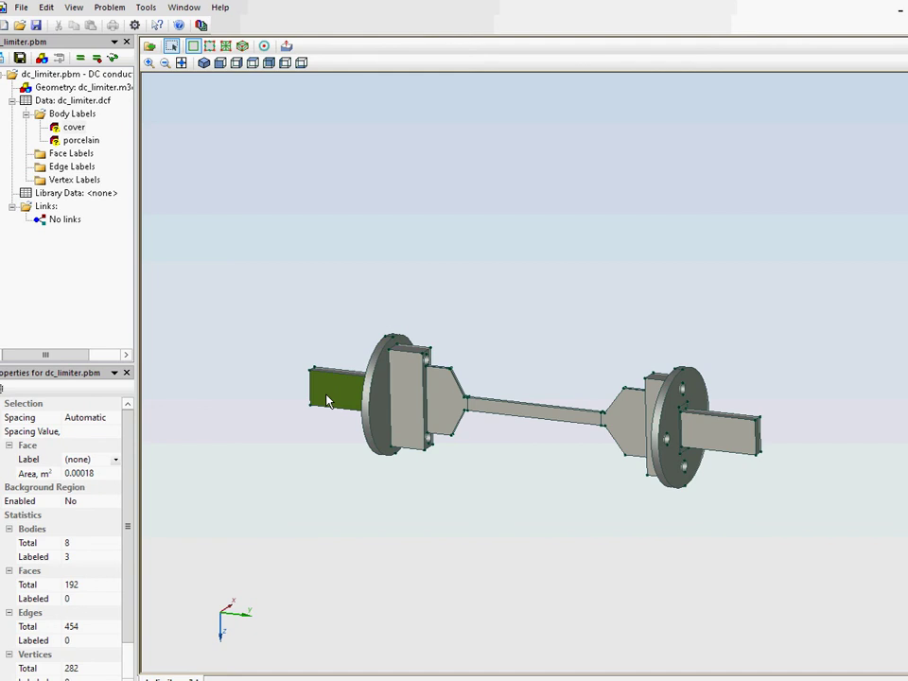
pyautogui.click(326, 400)
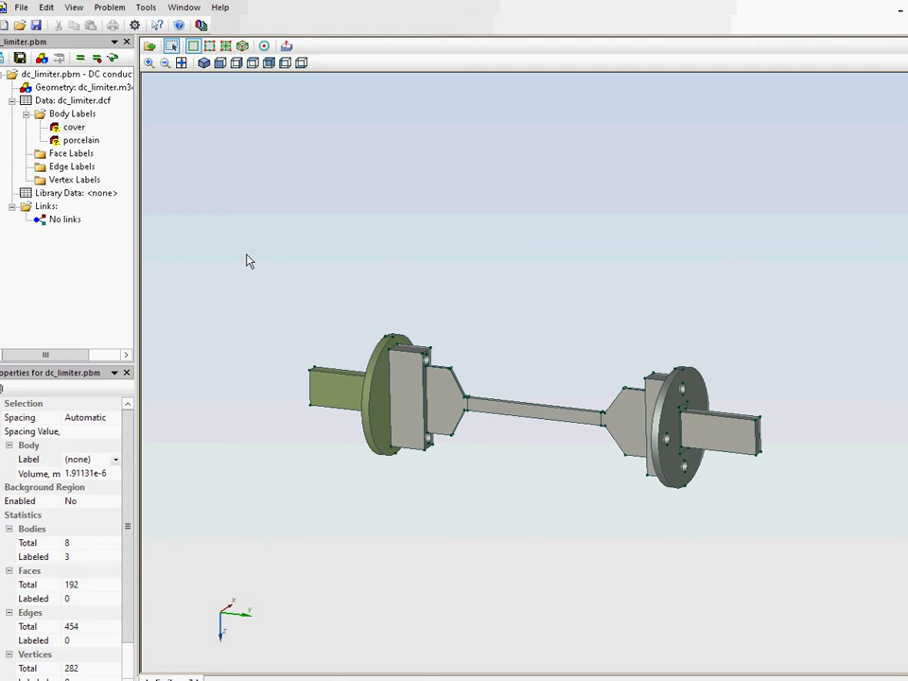
pyautogui.moveTo(246, 254); pyautogui.dragTo(791, 550)
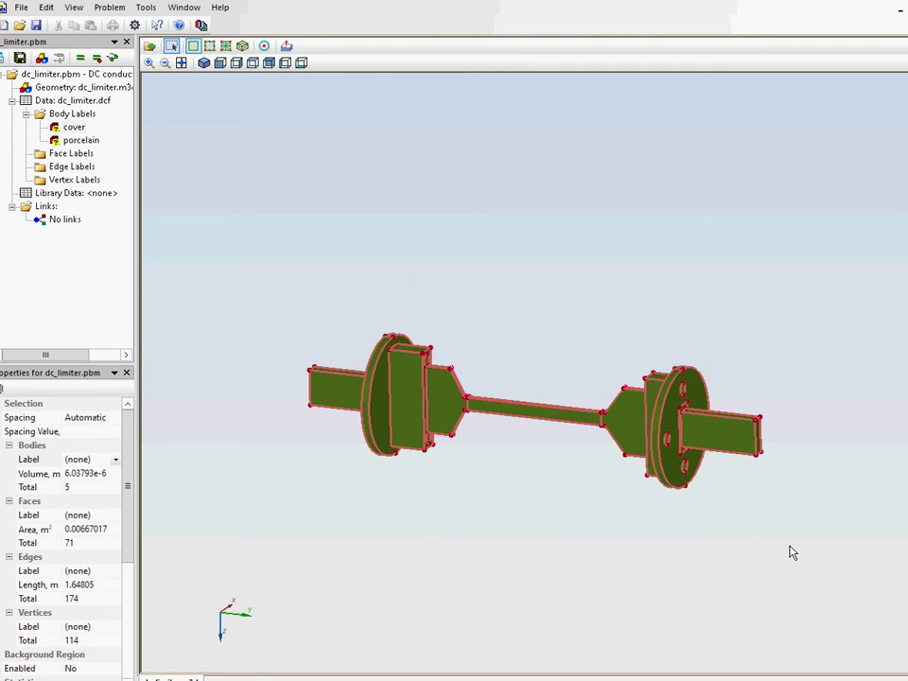
pyautogui.click(101, 459)
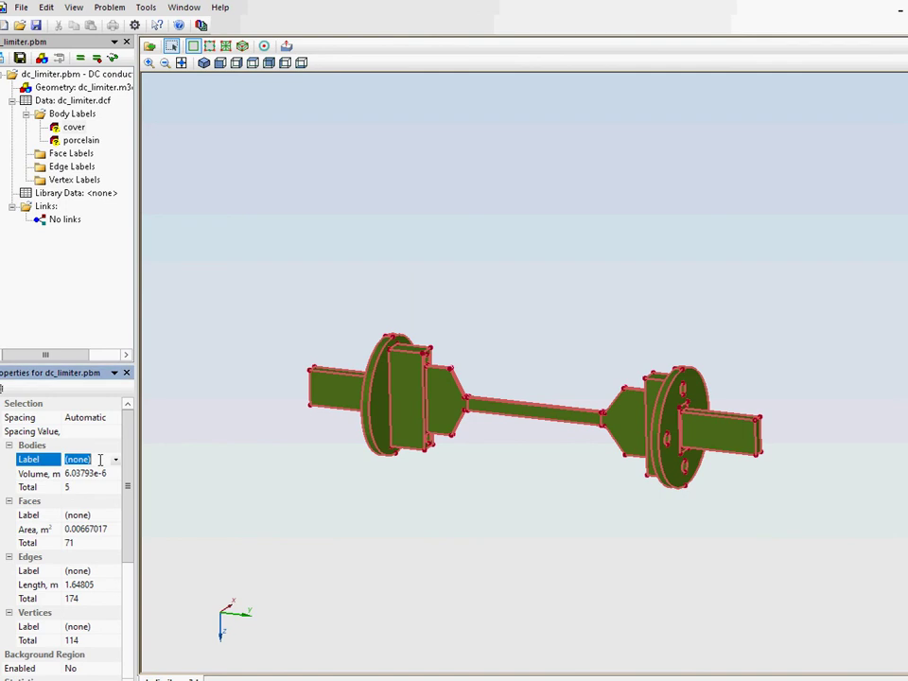
pyautogui.write('copper')
pyautogui.press('Return')
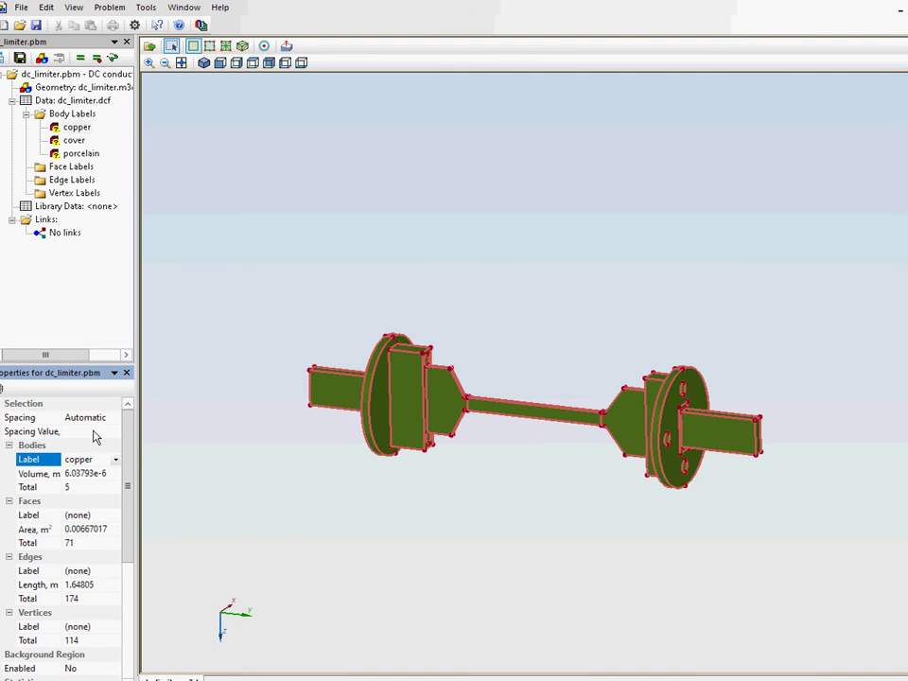
# - Clear the selection and unhide all bodies of the model
pyautogui.click(251, 197)
pyautogui.rightClick(251, 197)
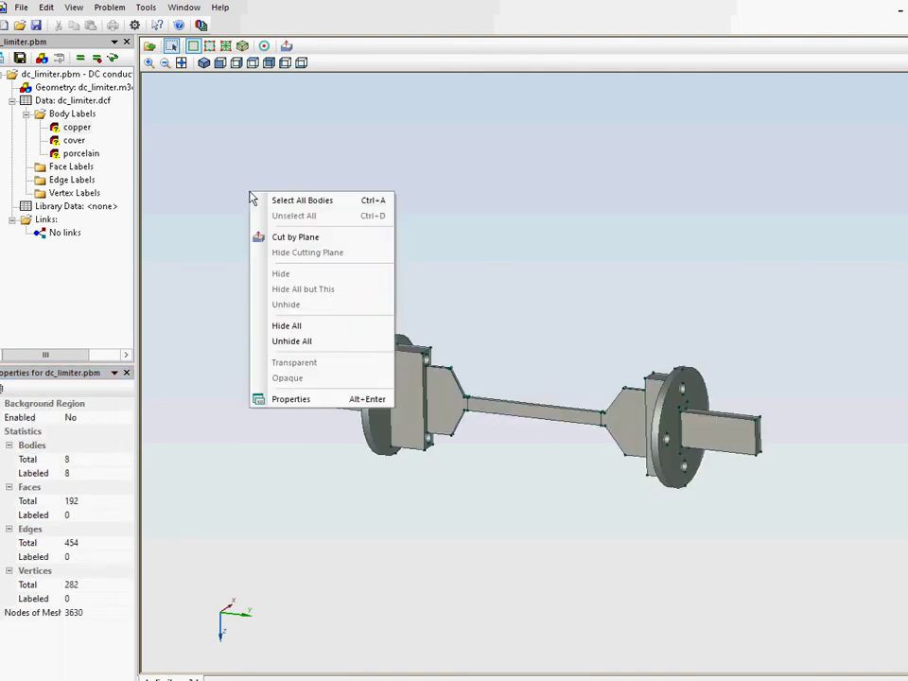
pyautogui.click(304, 342)
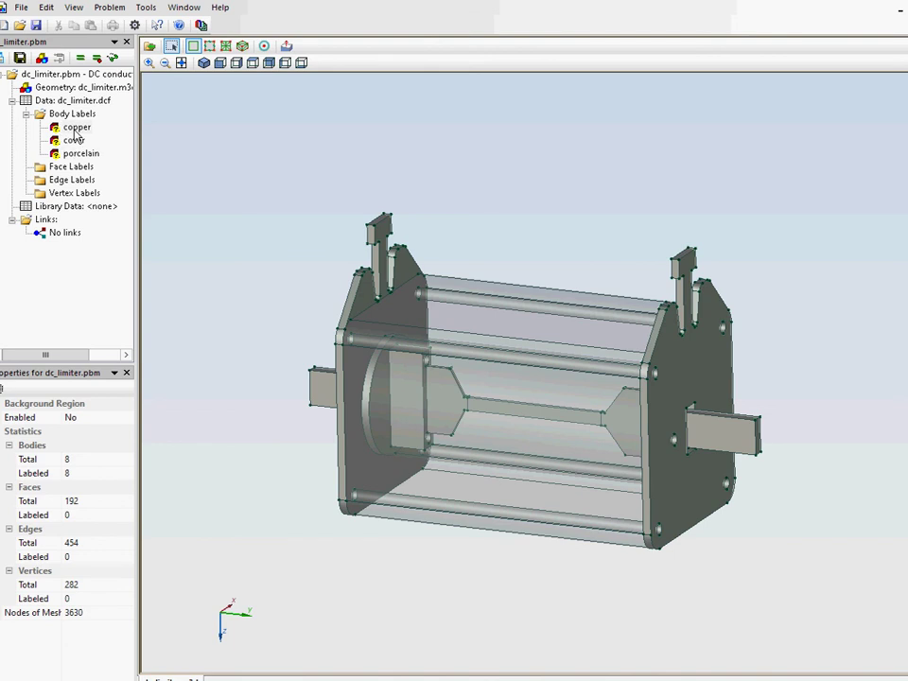
# - Set the electrical conductivity of the copper body label to 56e6 S/m
pyautogui.click(74, 139)
pyautogui.doubleClick(74, 129)
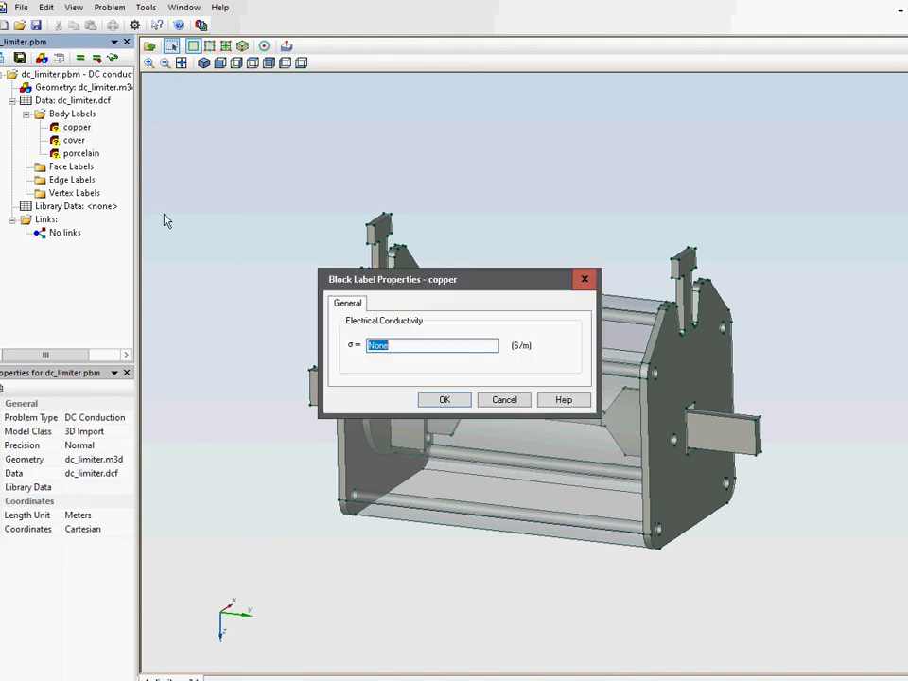
pyautogui.write('56e6')
pyautogui.click(450, 406)
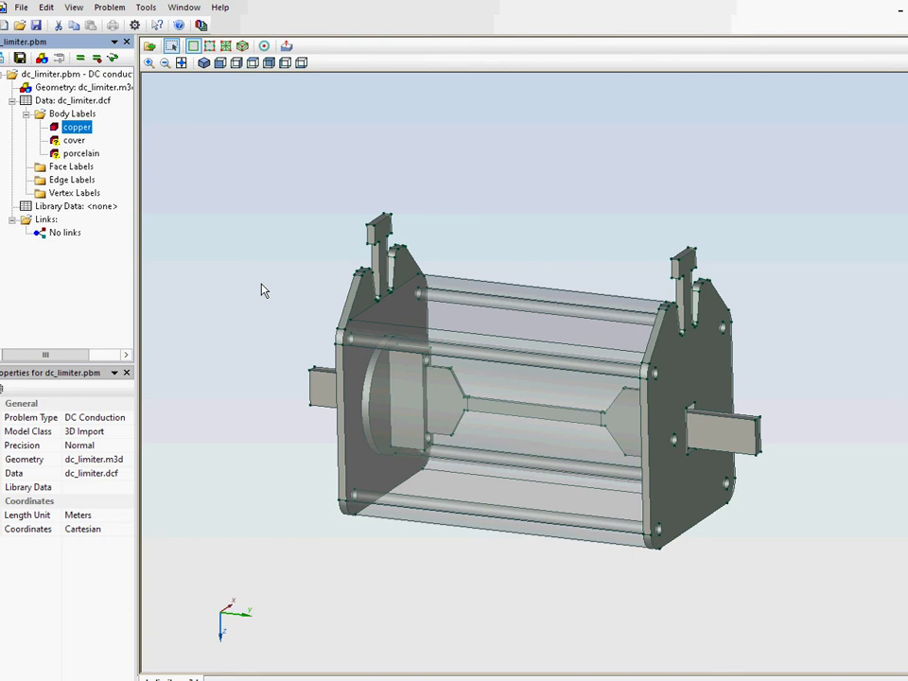
# - Define the cover and porcelain body labels as non-conducting by accepting None as their electrical conductivity
pyautogui.click(66, 141)
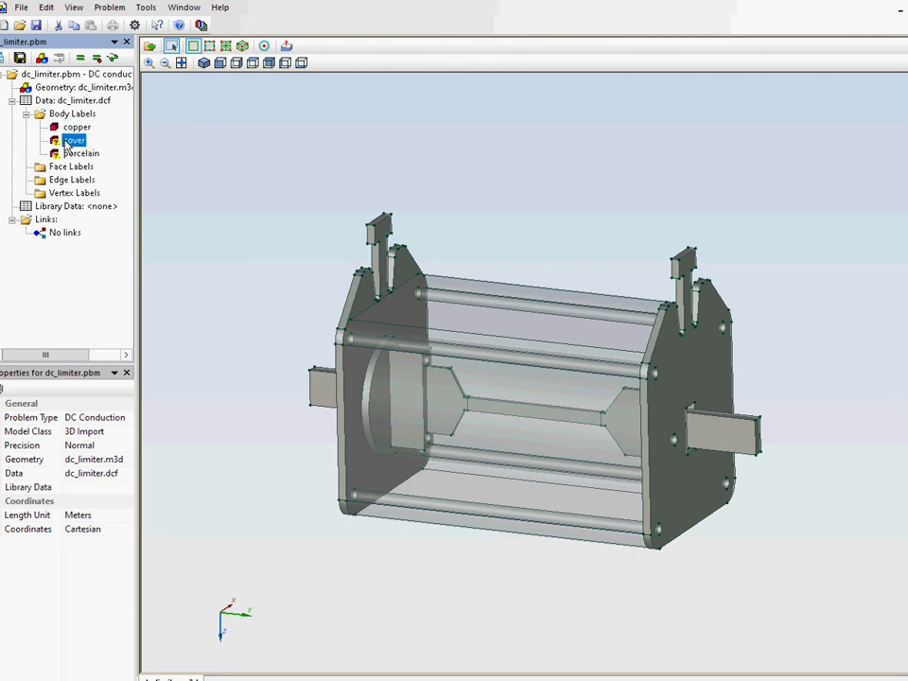
pyautogui.doubleClick(66, 141)
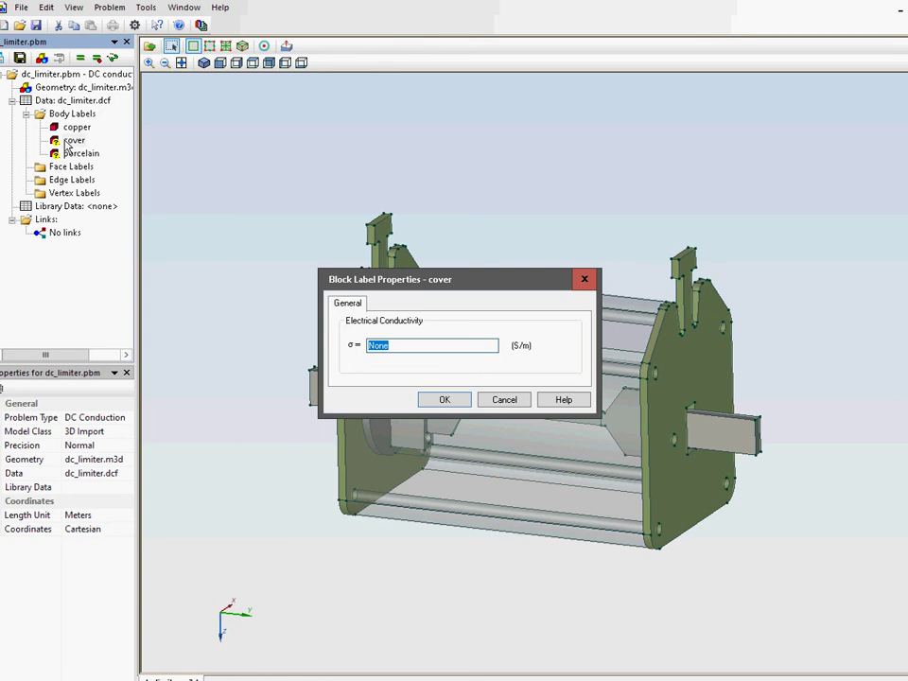
pyautogui.click(444, 401)
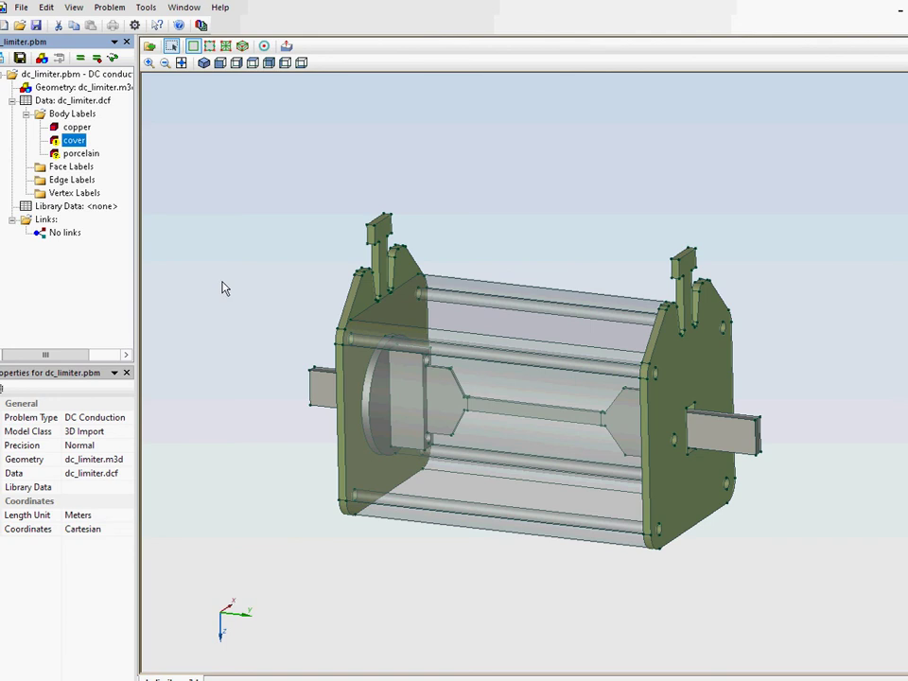
pyautogui.click(80, 154)
pyautogui.doubleClick(81, 154)
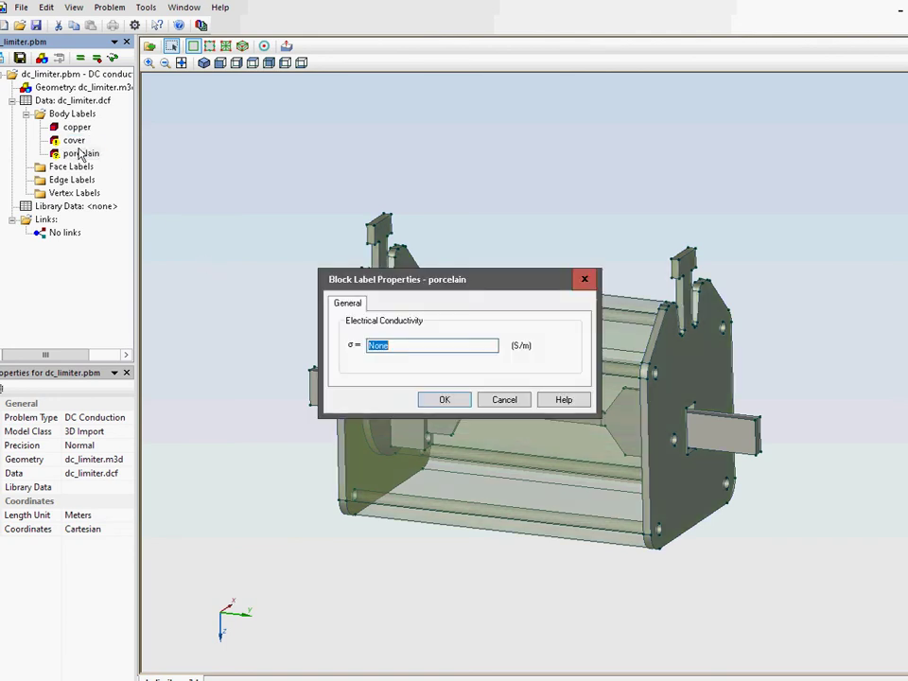
pyautogui.click(445, 400)
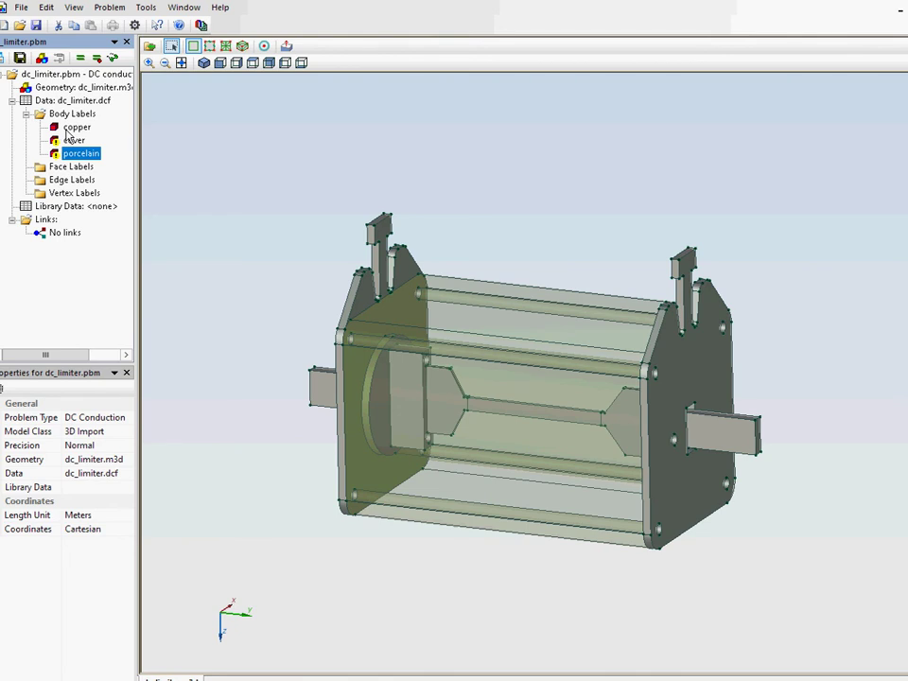
# - Hide all bodies except those labelled copper and clear the selection
pyautogui.click(68, 134)
pyautogui.rightClick(68, 135)
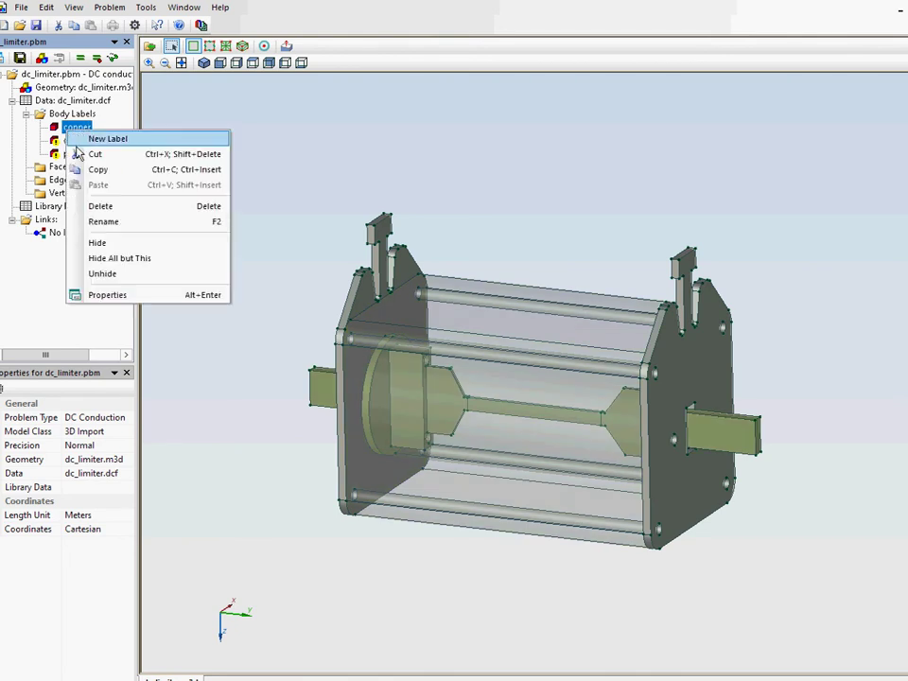
pyautogui.click(133, 265)
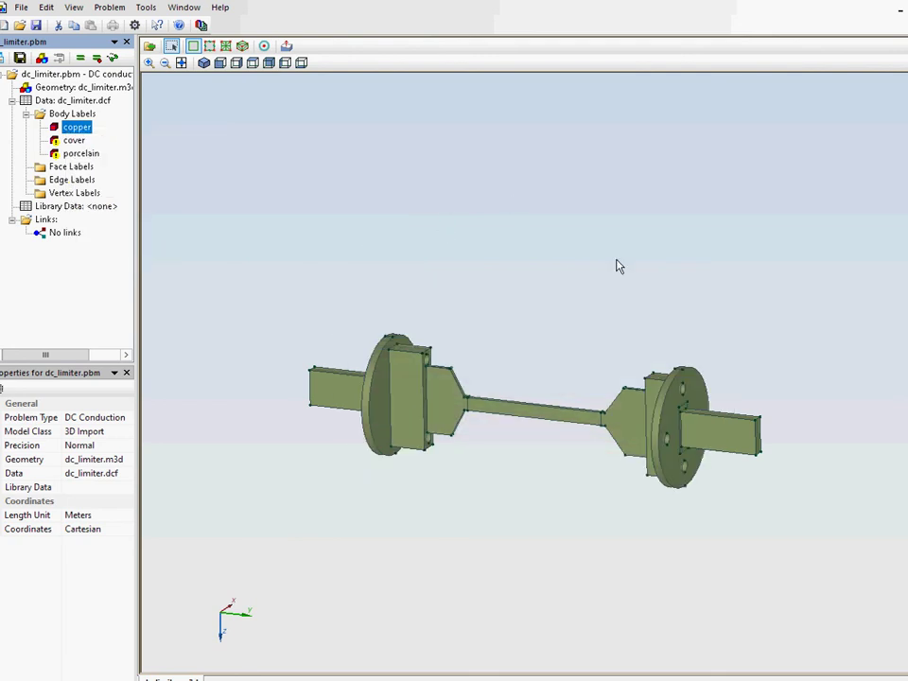
pyautogui.click(590, 243)
pyautogui.click(781, 449)
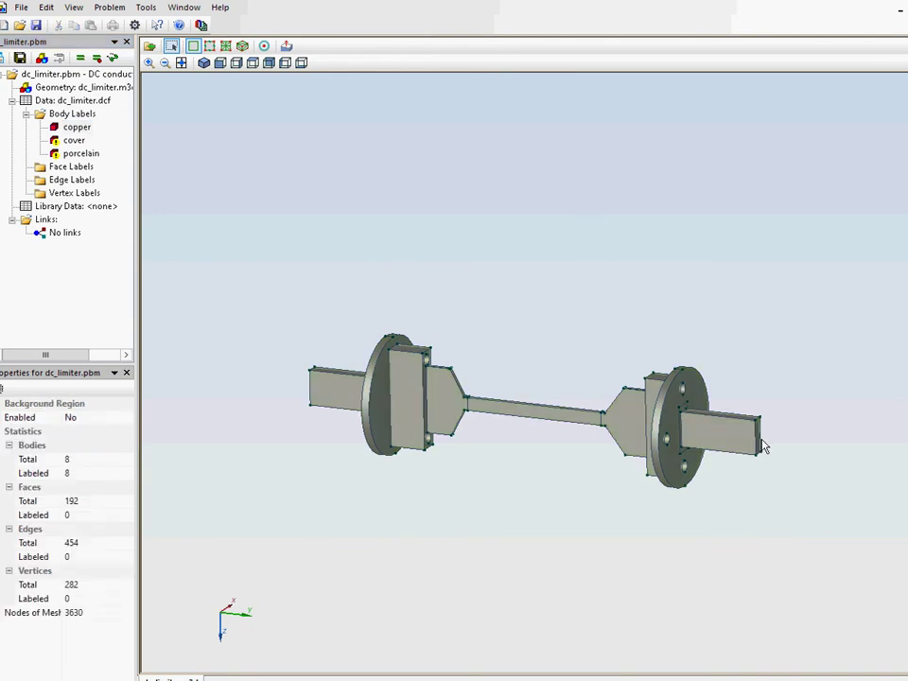
# - Select the small outer end face of the terminal bar on the positive Y side and assign it the label current
pyautogui.scroll(2, 763, 446)
pyautogui.scroll(5, 765, 444)
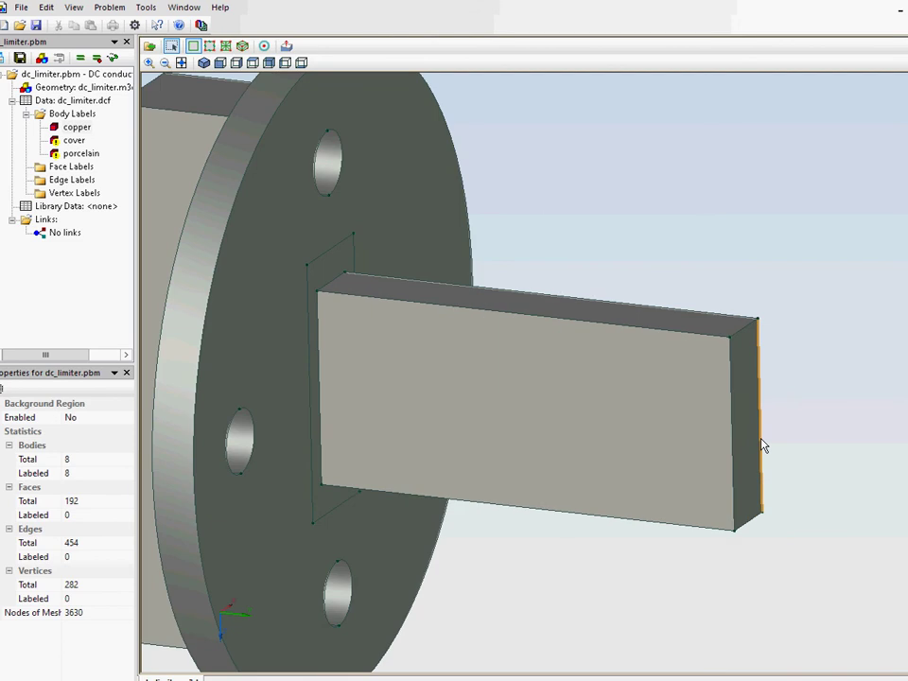
pyautogui.click(744, 420)
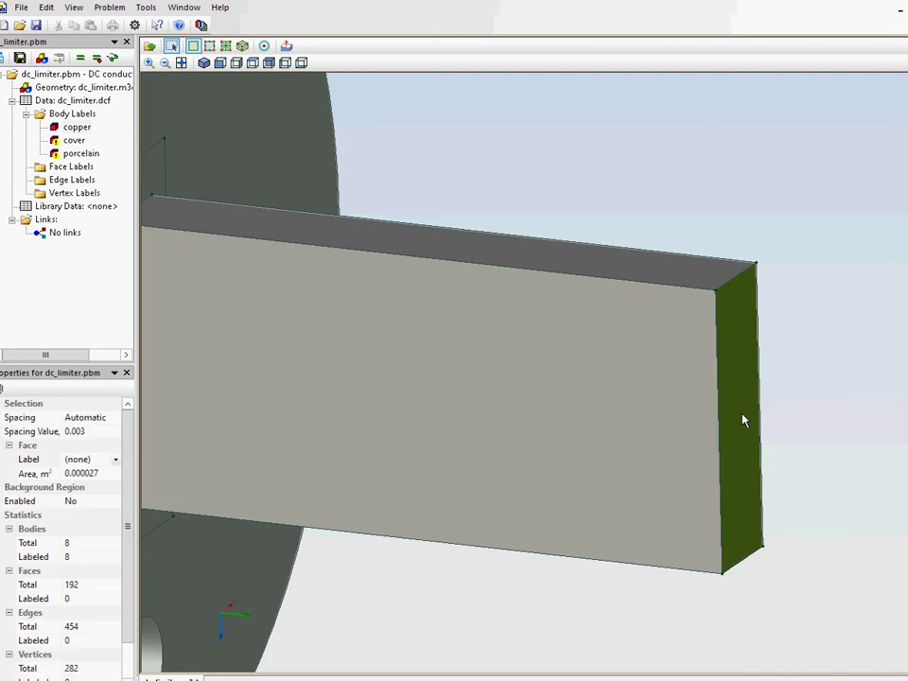
pyautogui.click(95, 459)
pyautogui.click(96, 459)
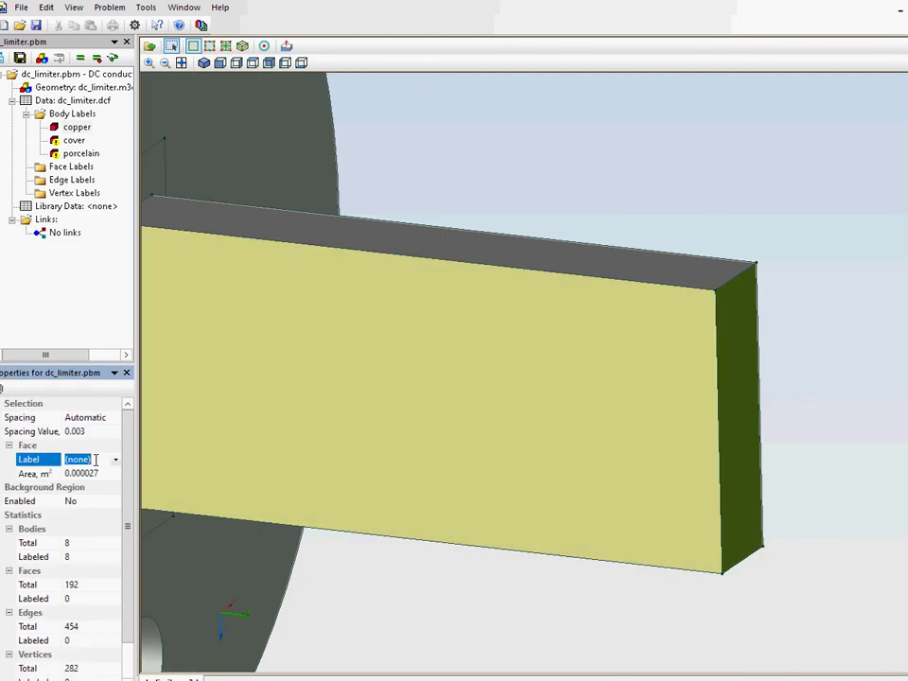
pyautogui.write('current')
pyautogui.press('Return')
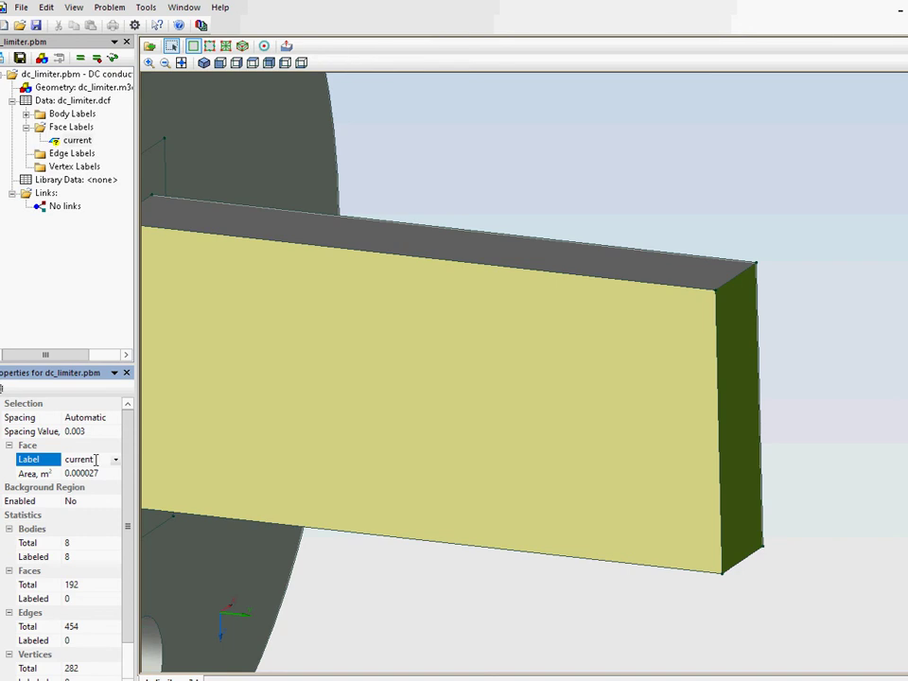
pyautogui.scroll(-5, 539, 311)
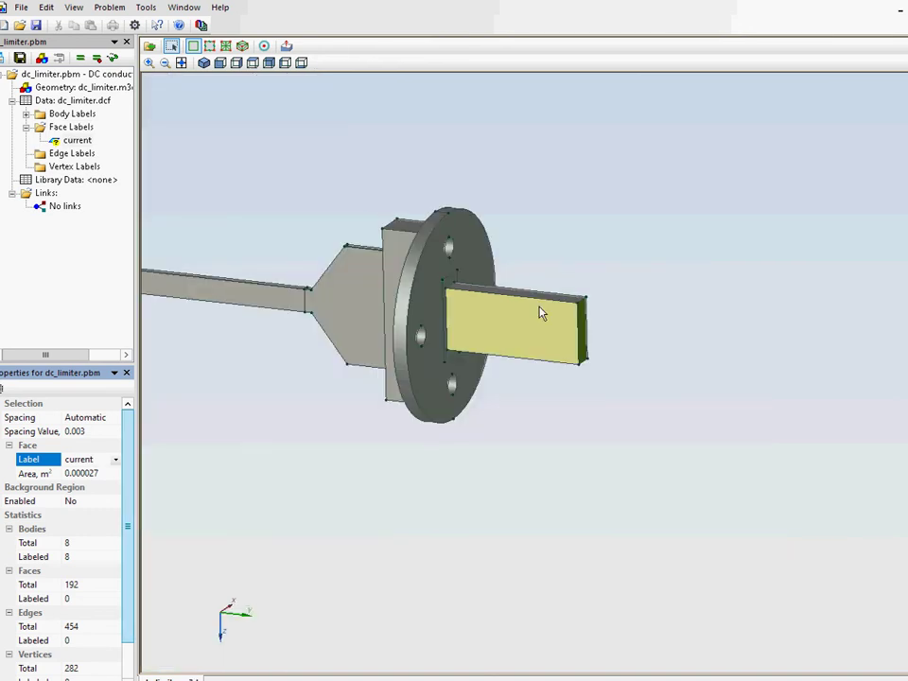
pyautogui.scroll(-3, 274, 335)
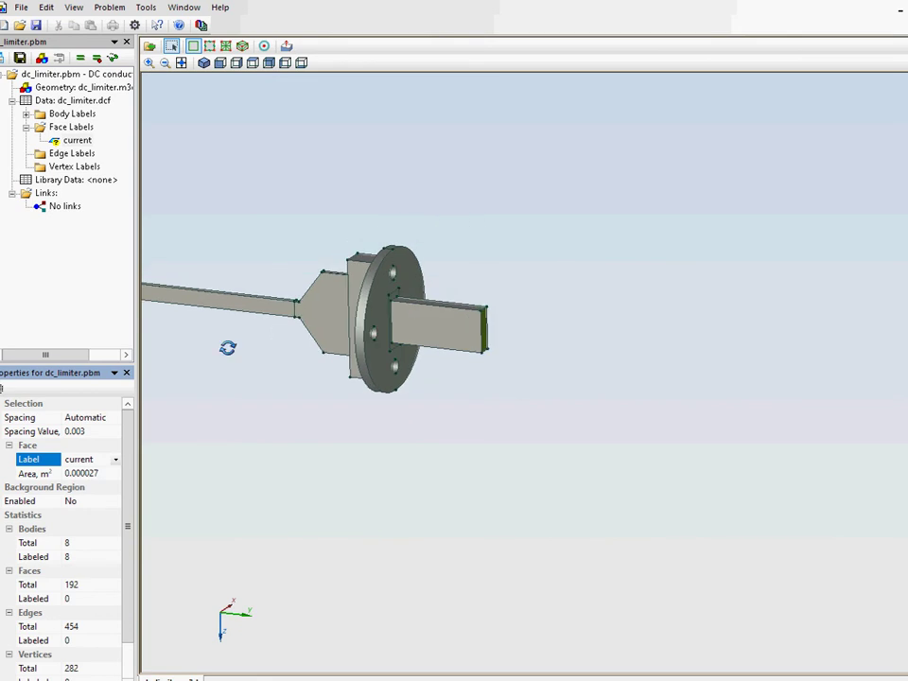
# - Select the small outer end face of the terminal bar on the negative Y side and assign it the label potential
pyautogui.moveTo(227, 346); pyautogui.dragTo(558, 437)
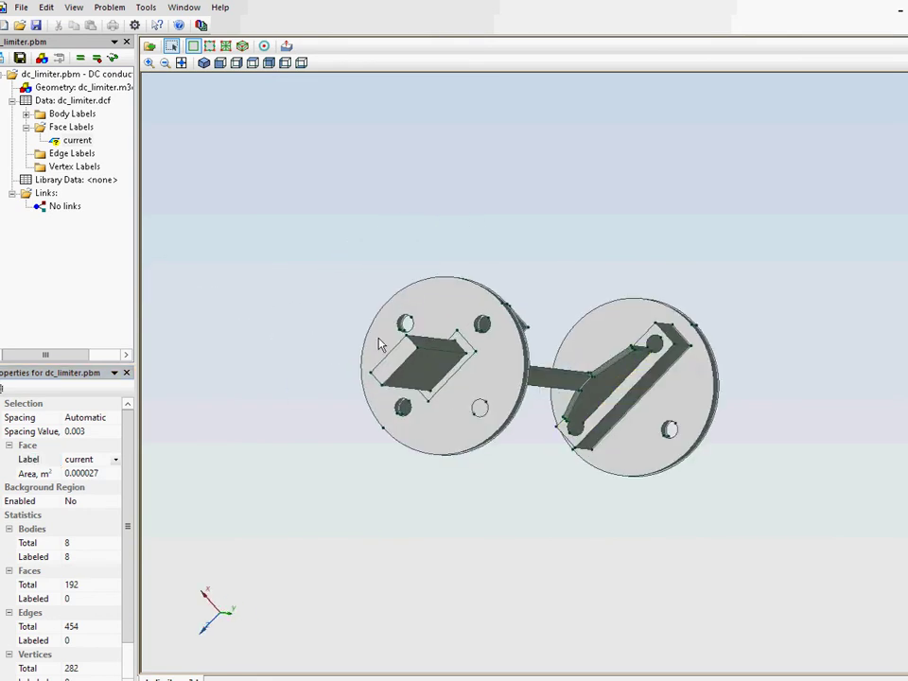
pyautogui.scroll(3, 372, 346)
pyautogui.scroll(5, 371, 346)
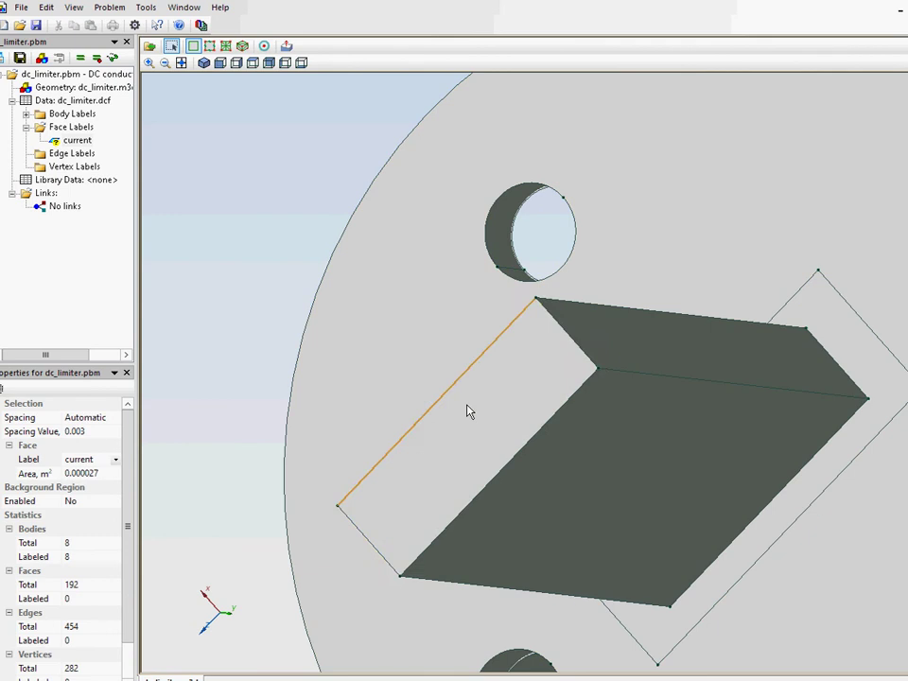
pyautogui.click(475, 413)
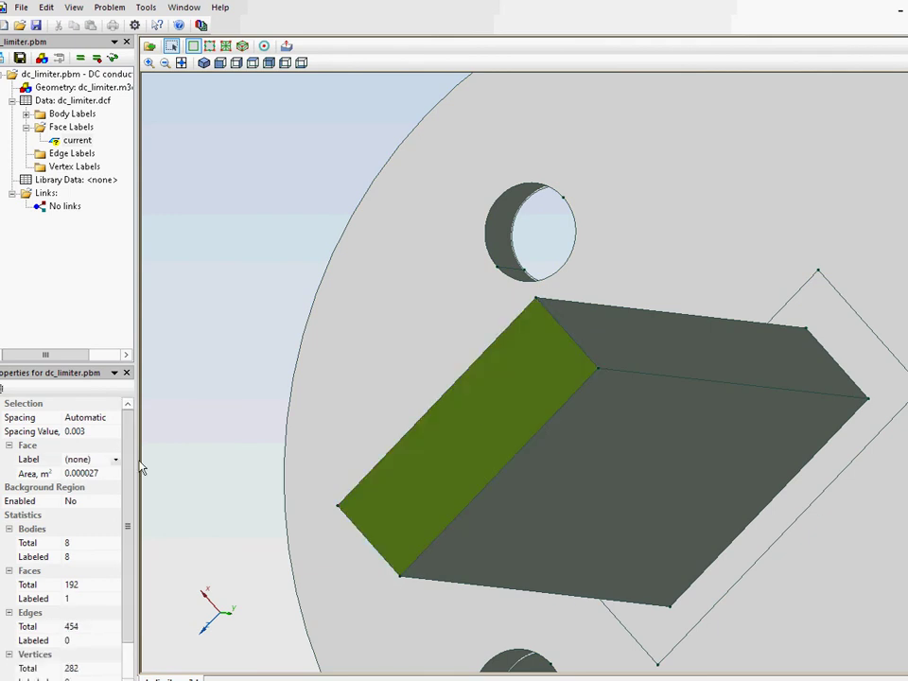
pyautogui.click(99, 460)
pyautogui.write('potential')
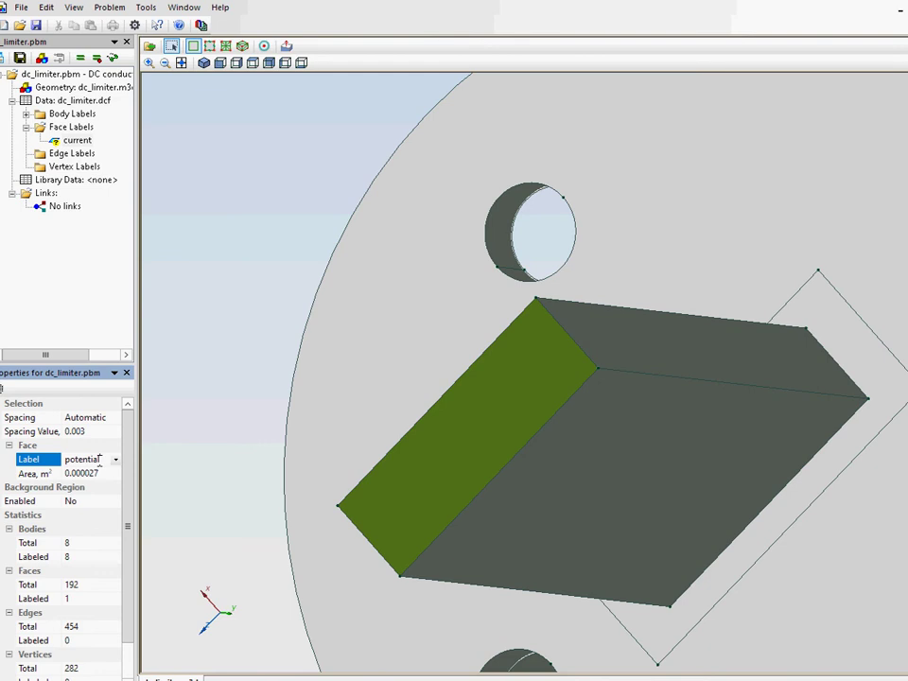
pyautogui.press('Return')
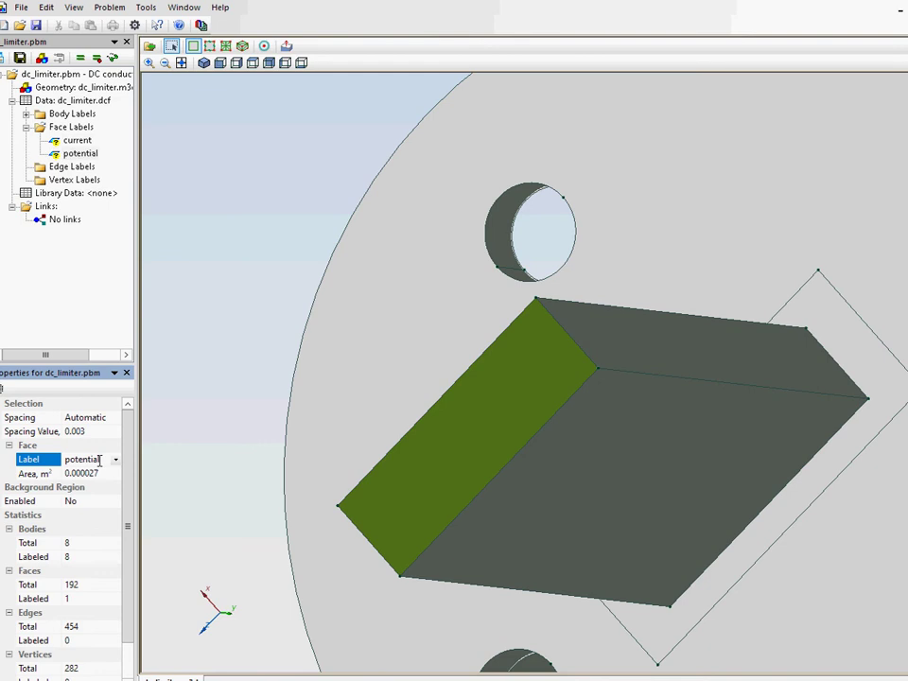
# - Set the voltage of the potential face label to 1000 V
pyautogui.click(80, 153)
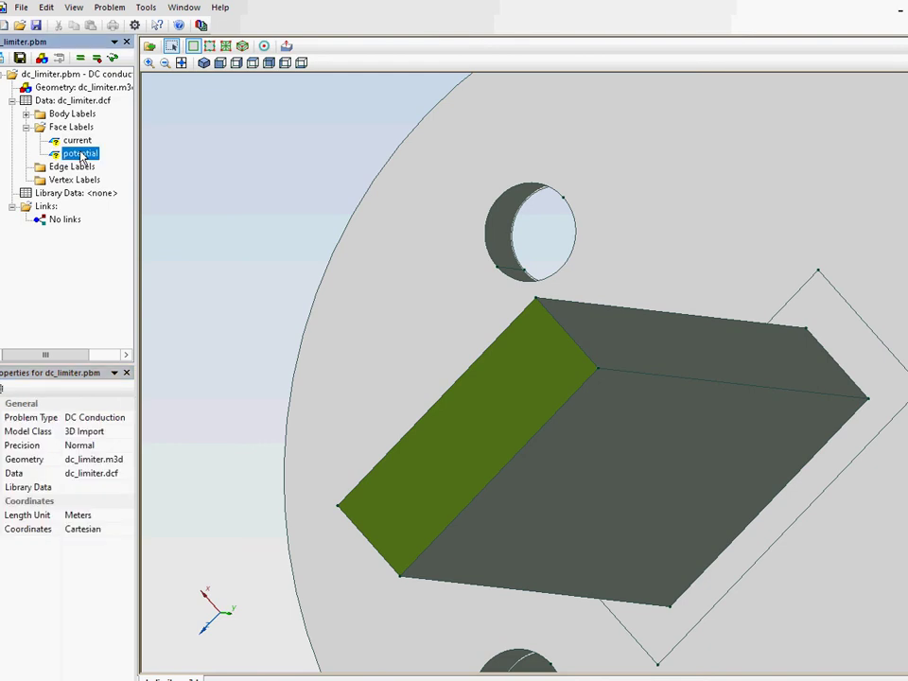
pyautogui.doubleClick(81, 154)
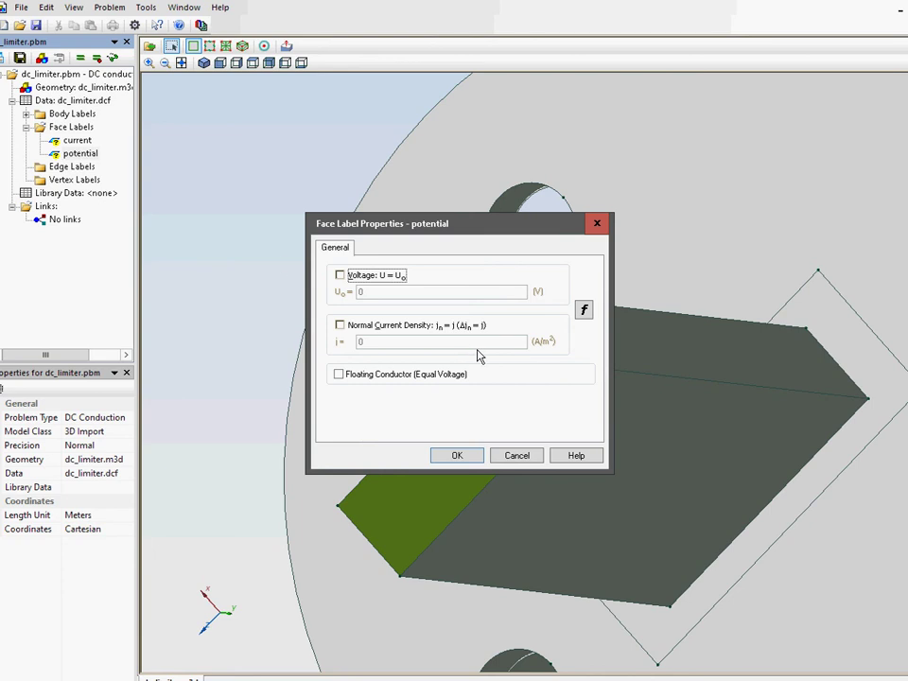
pyautogui.click(388, 276)
pyautogui.write('1')
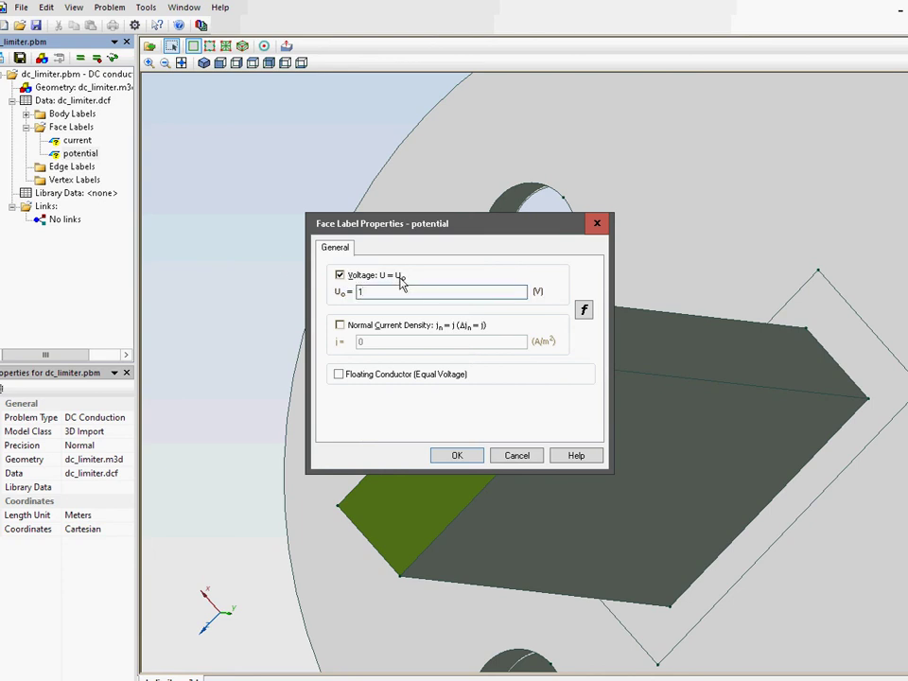
pyautogui.write('000')
pyautogui.click(443, 456)
pyautogui.click(77, 141)
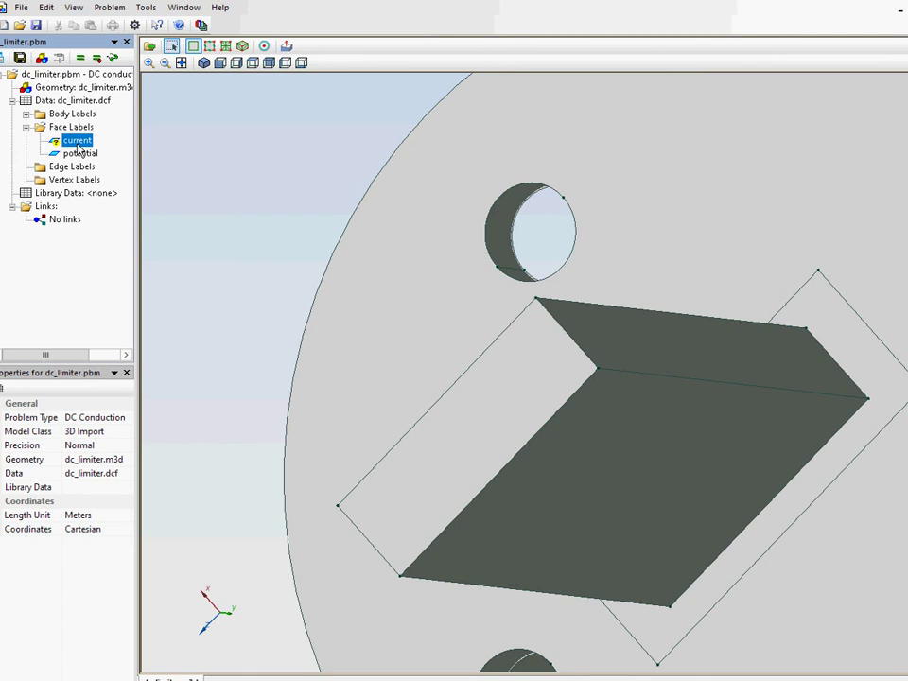
pyautogui.doubleClick(77, 142)
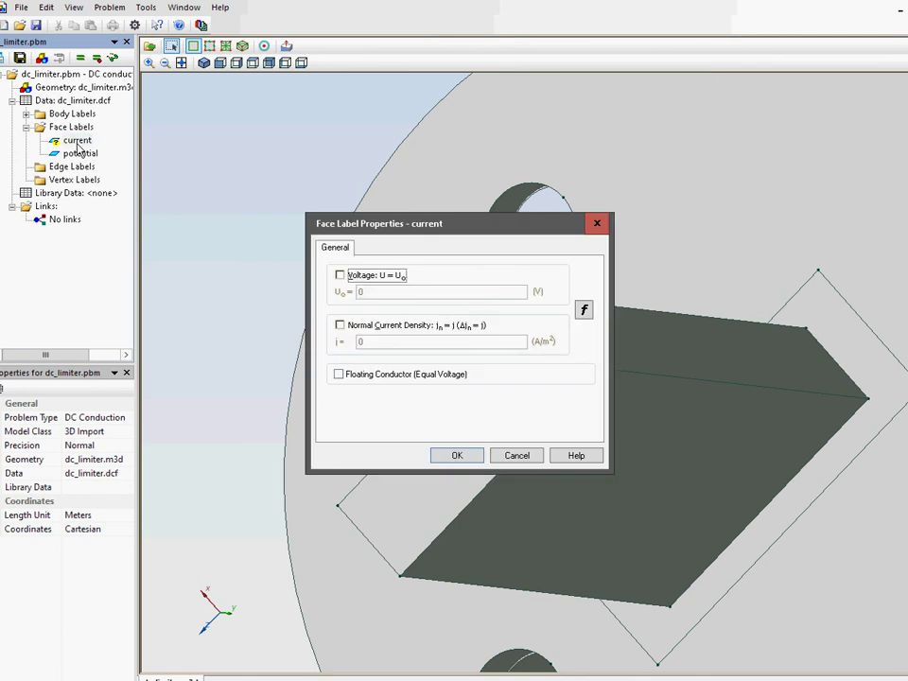
pyautogui.click(342, 326)
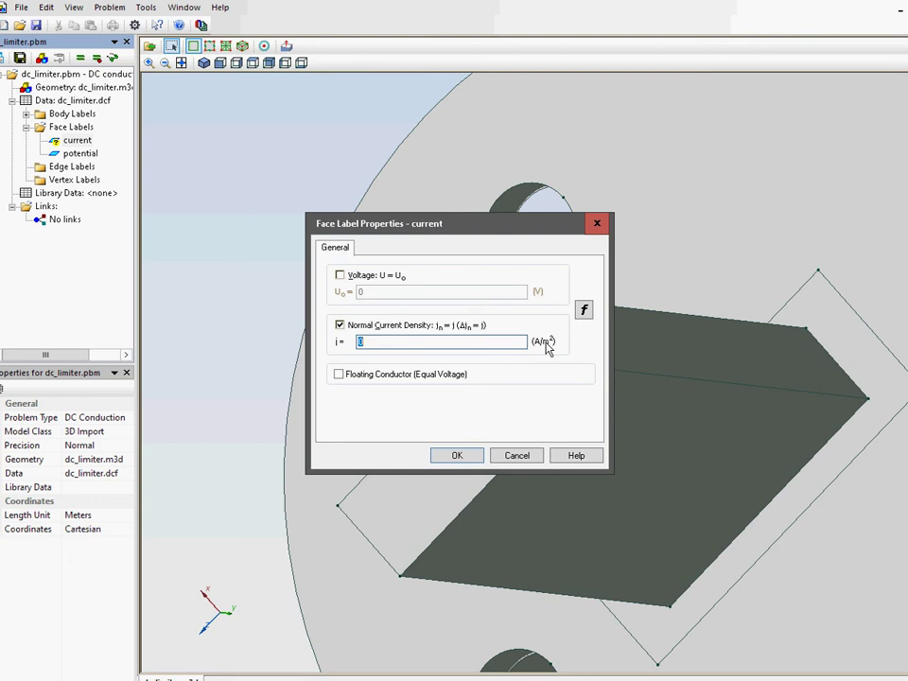
pyautogui.write('100')
pyautogui.click(517, 456)
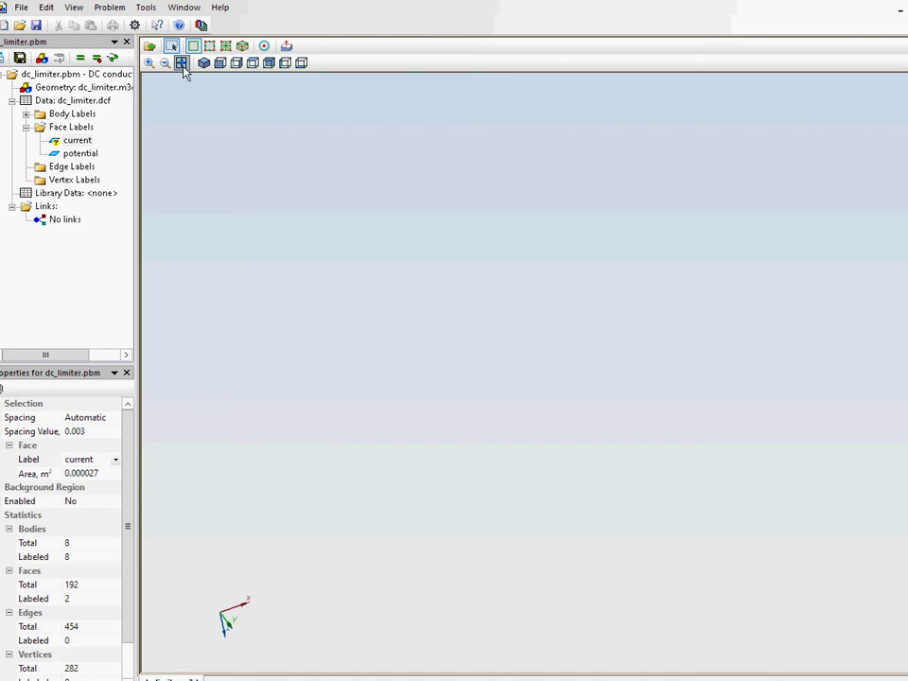
# - Set the current face label's normal current density to 100 A divided by the terminal face area, 100 / 0.000027 A/m²
pyautogui.click(180, 63)
pyautogui.click(96, 473)
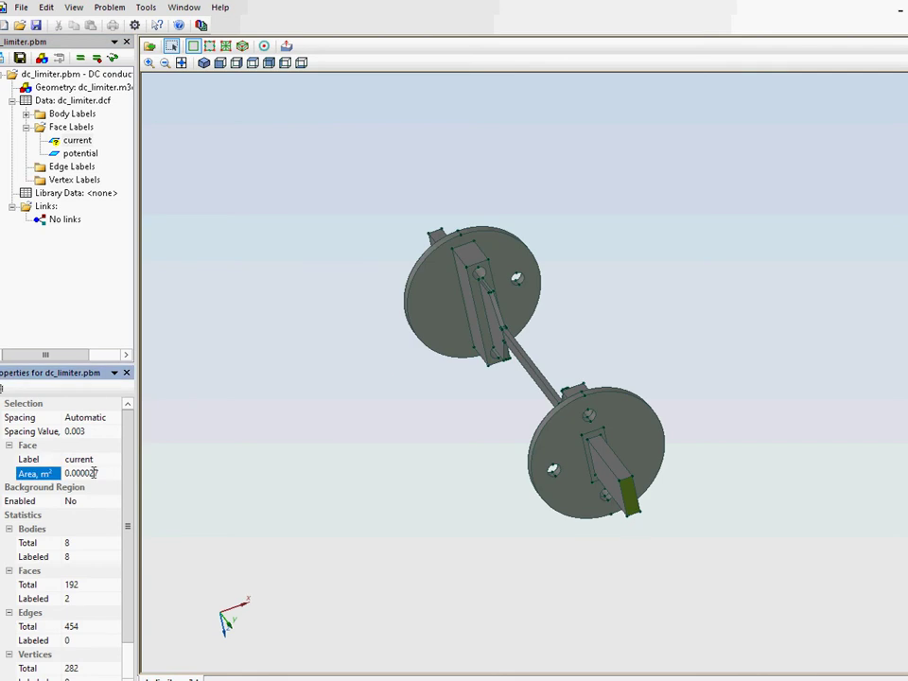
pyautogui.moveTo(98, 473); pyautogui.dragTo(66, 473)
pyautogui.doubleClick(76, 144)
pyautogui.click(339, 325)
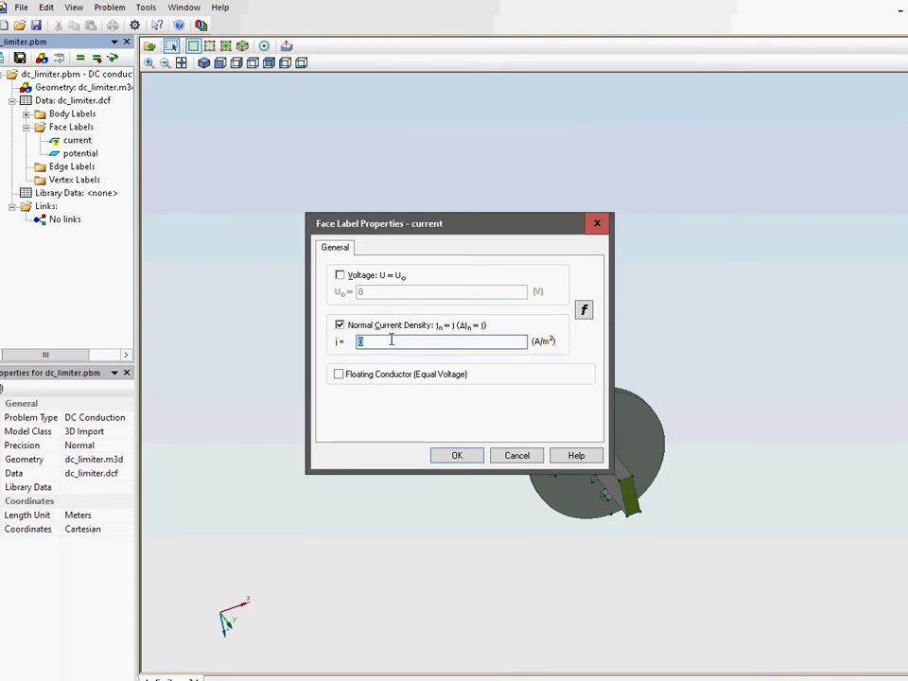
pyautogui.press('BackSpace')
pyautogui.write('100 / 0.00027')
pyautogui.click(387, 342)
pyautogui.write('0')
pyautogui.click(459, 456)
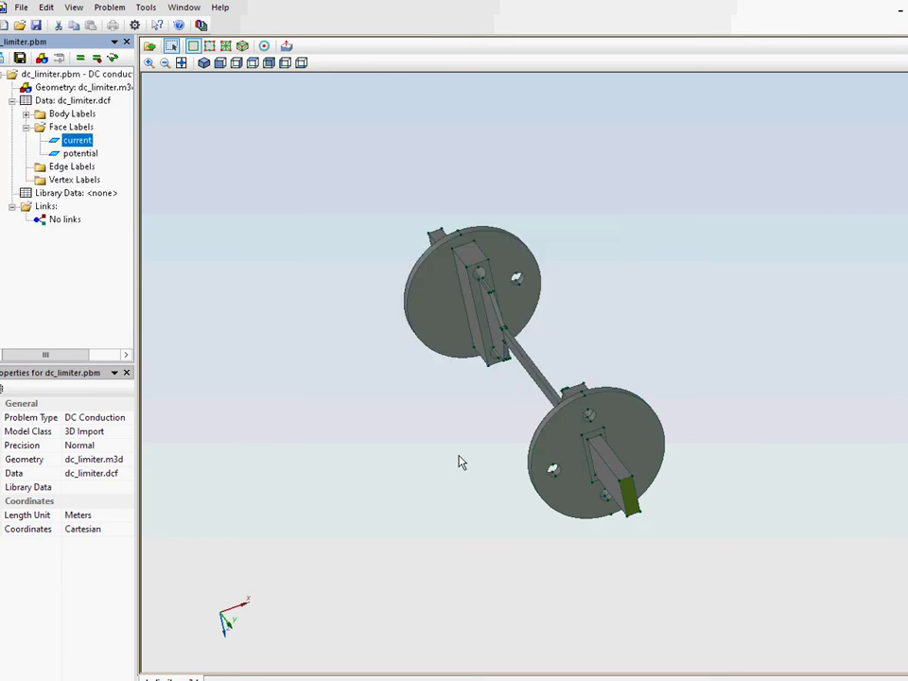
# - Unhide all bodies so the complete fuse model is displayed in the geometry view
pyautogui.rightClick(194, 140)
pyautogui.click(261, 288)
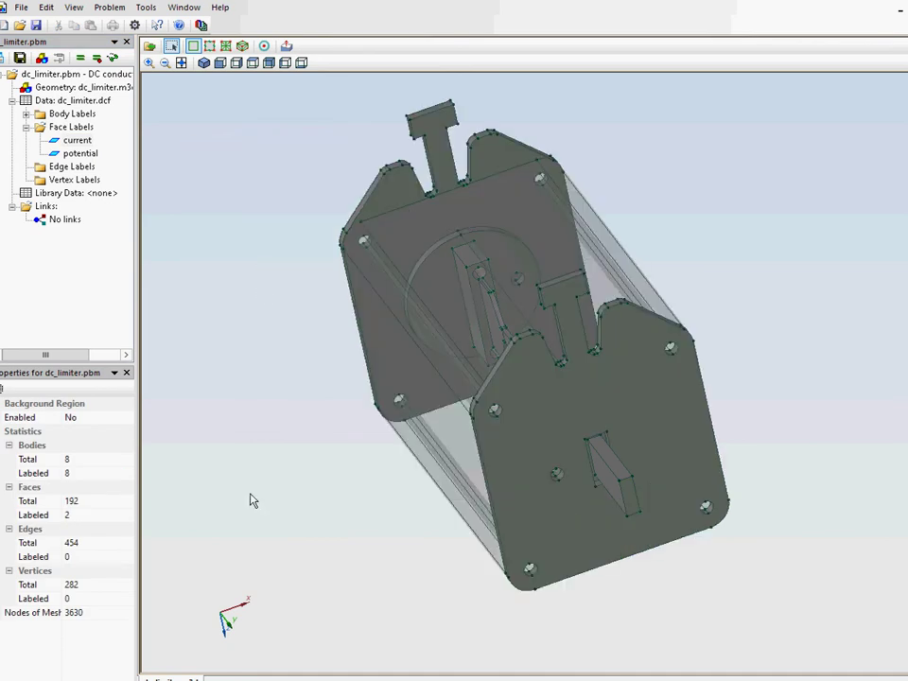
pyautogui.moveTo(448, 488); pyautogui.dragTo(553, 498)
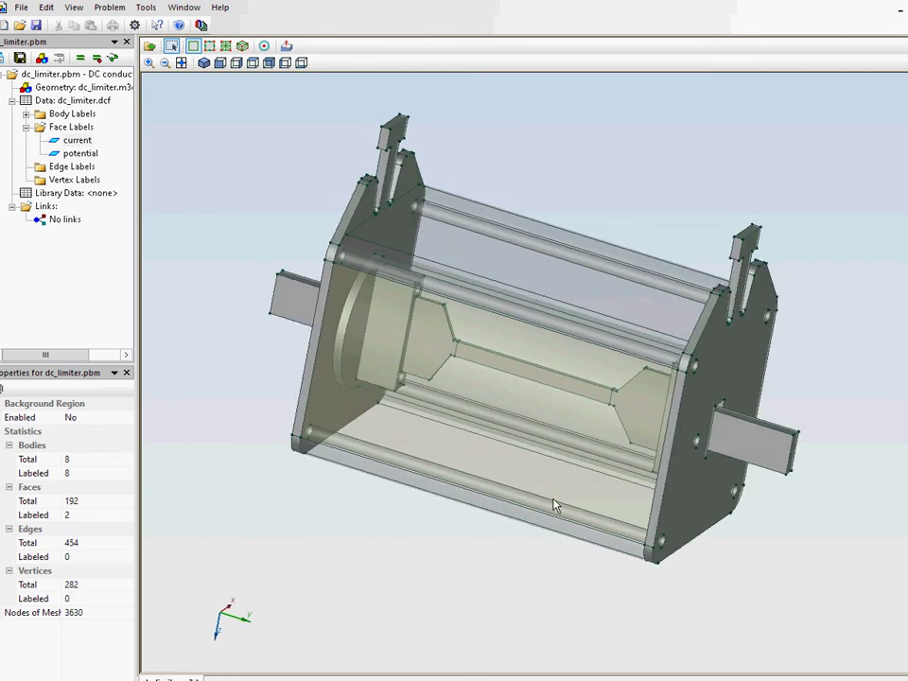
# - Build the edge mesh, face mesh and volume mesh for the whole model
pyautogui.click(209, 47)
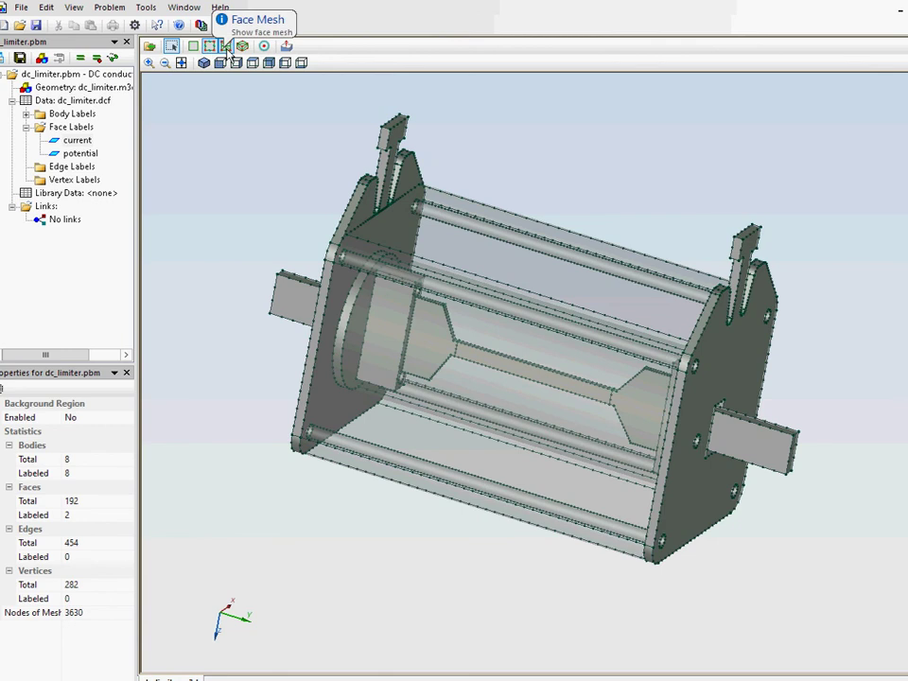
pyautogui.click(226, 47)
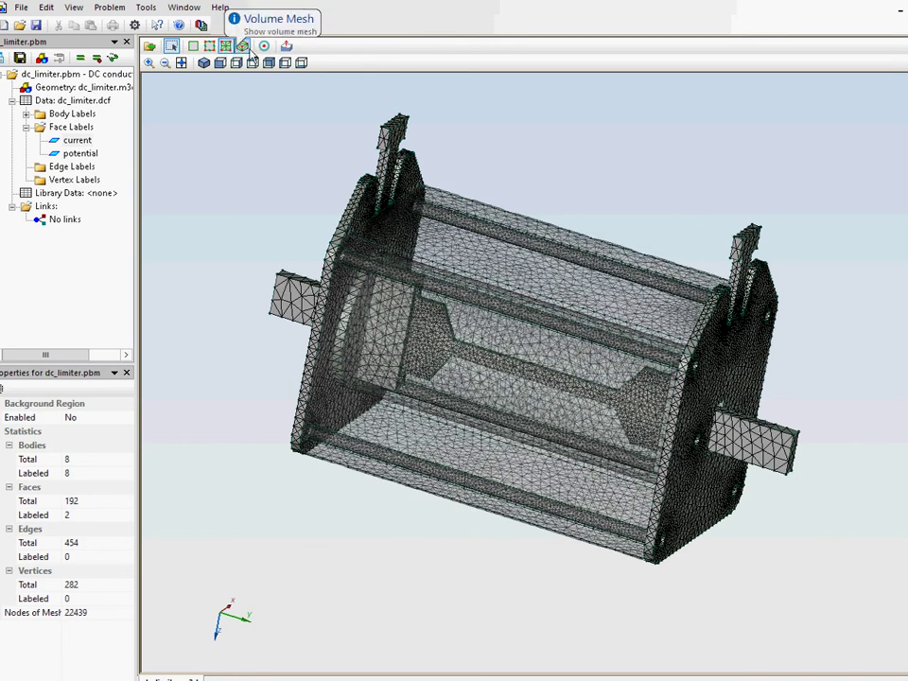
pyautogui.click(247, 52)
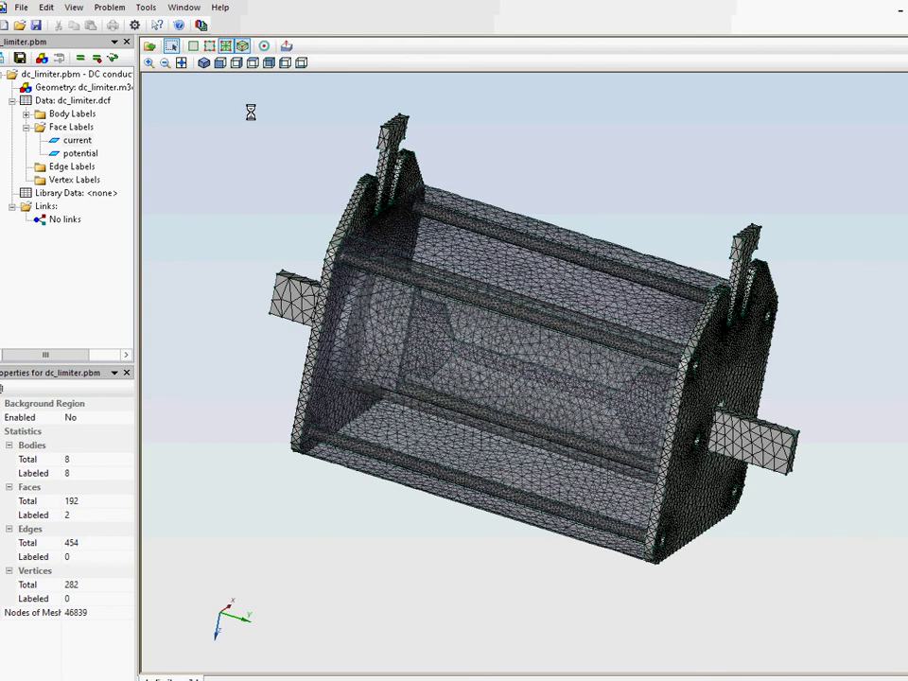
# - Solve the DC conduction problem, saving the modified files, and open the results
pyautogui.click(83, 60)
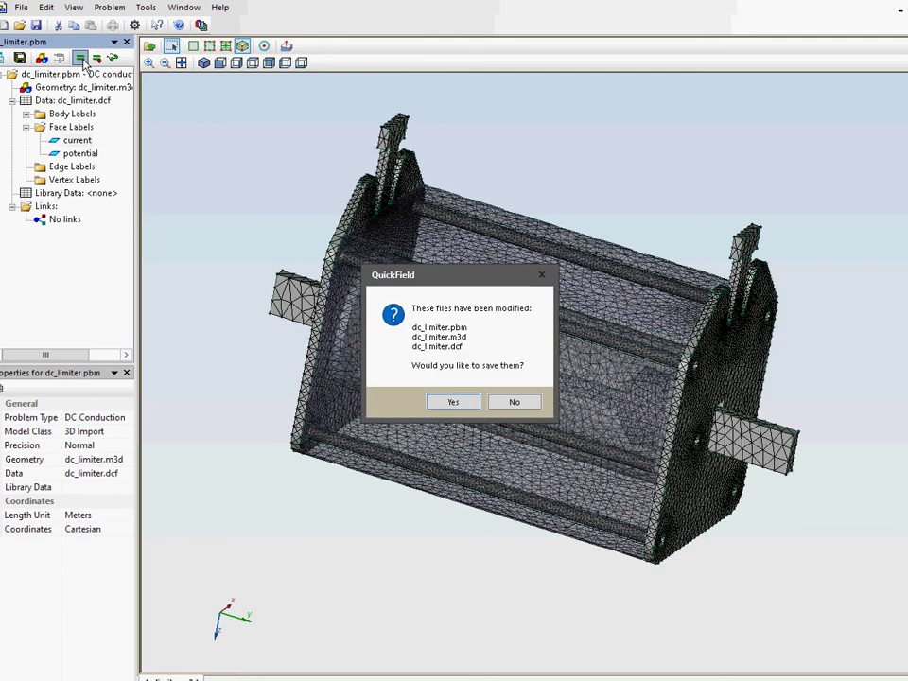
pyautogui.click(450, 402)
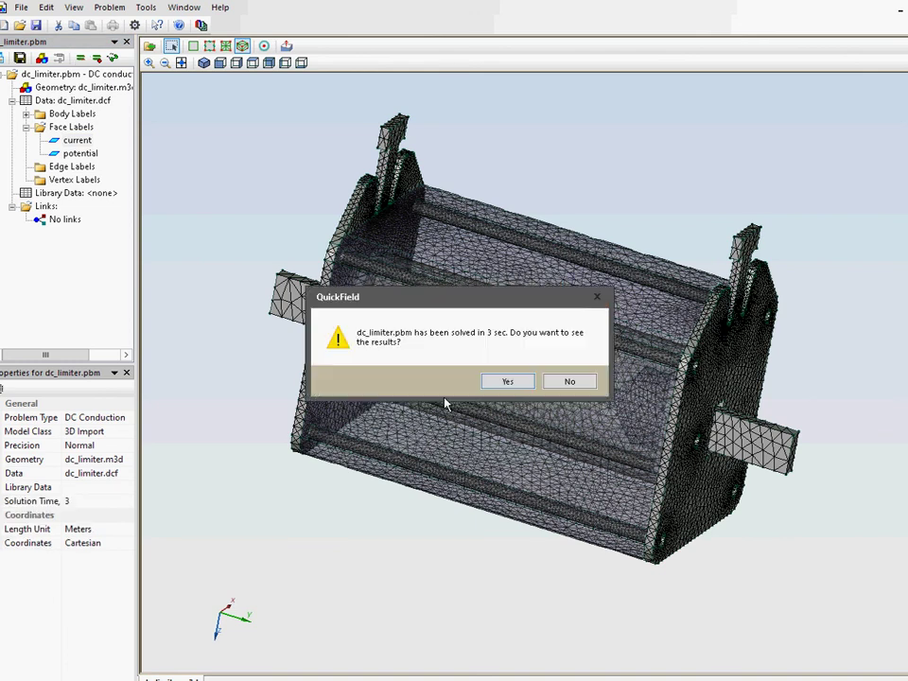
pyautogui.click(494, 382)
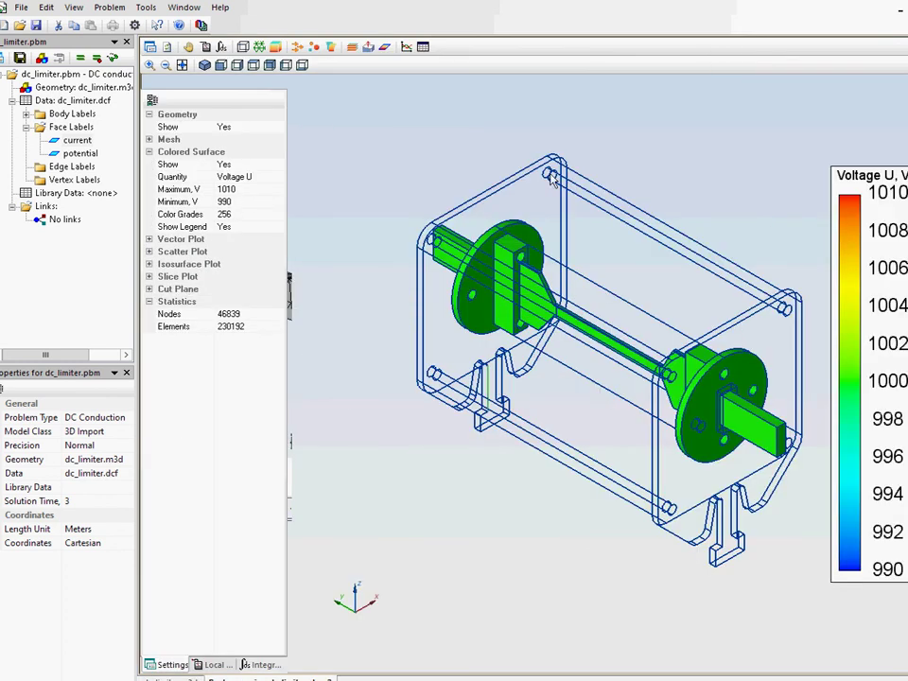
# - Set the colored surface plot quantity to Current Density j
pyautogui.moveTo(475, 85); pyautogui.dragTo(375, 266)
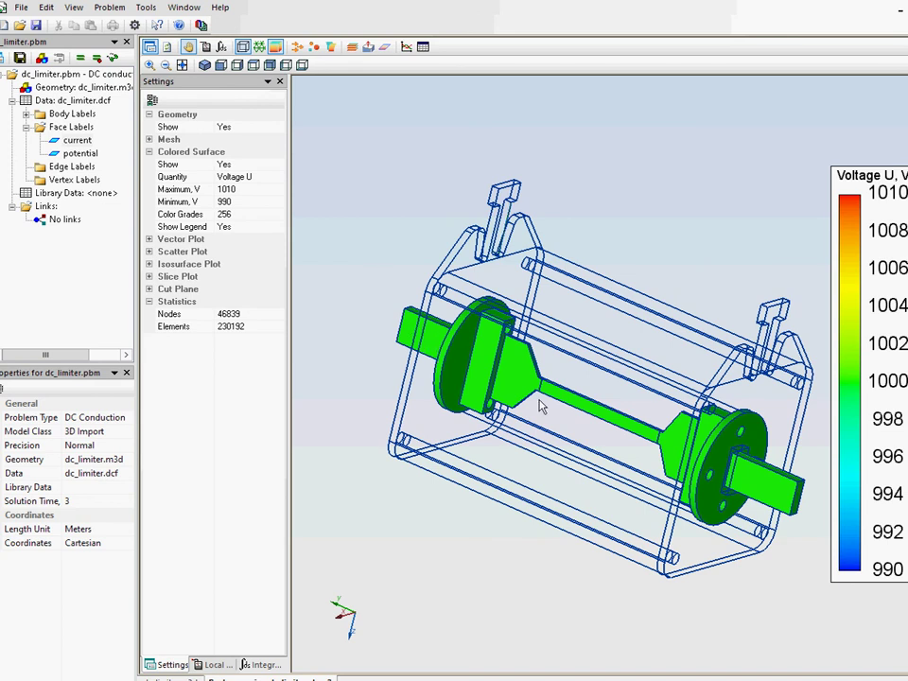
pyautogui.click(277, 178)
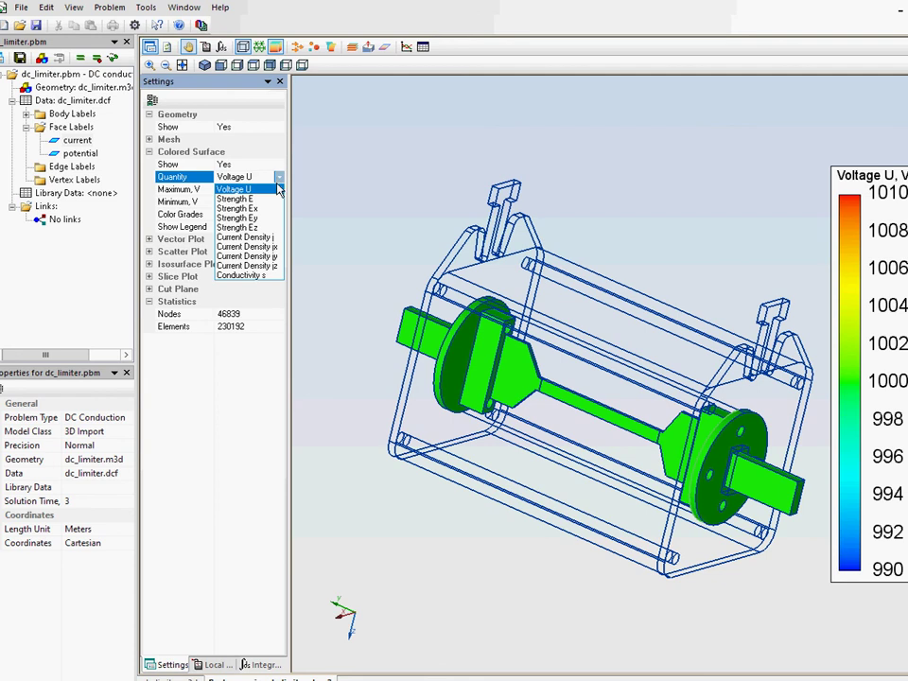
pyautogui.click(244, 237)
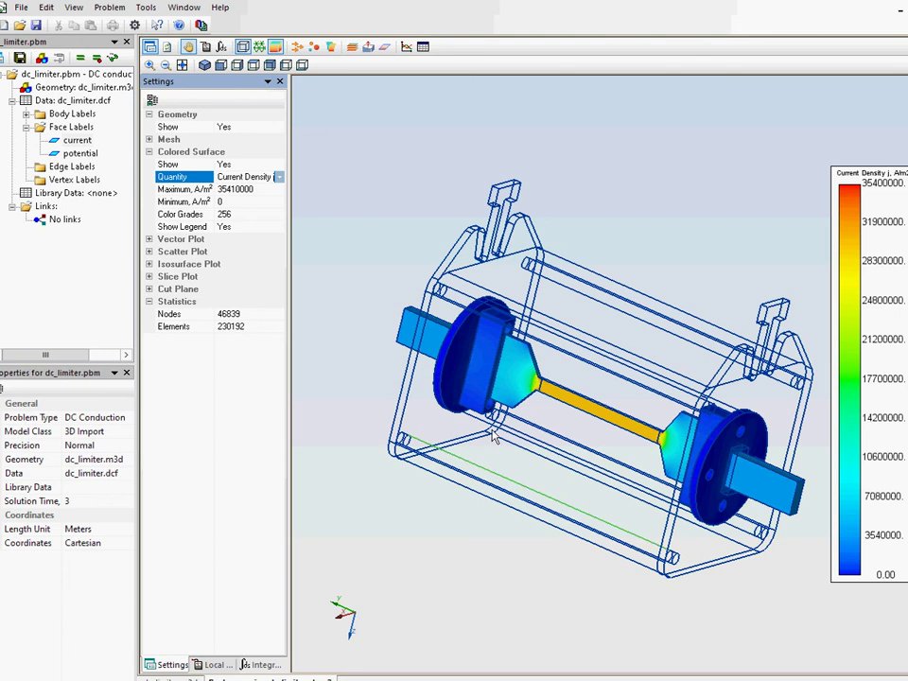
# - Start the integral calculator, hide all bodies except those labelled copper and clear the selection
pyautogui.click(222, 47)
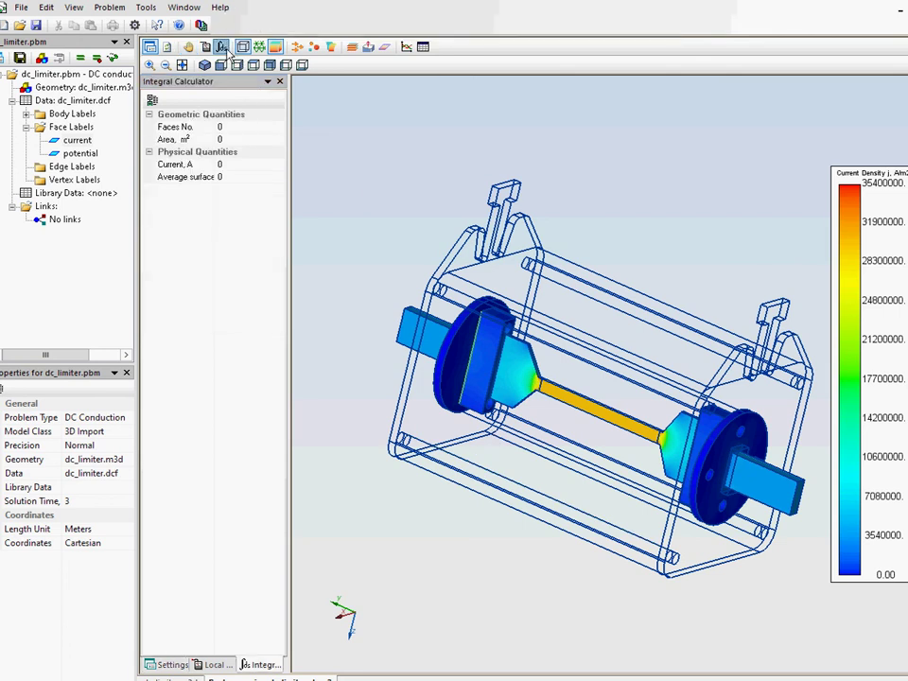
pyautogui.click(78, 140)
pyautogui.click(26, 113)
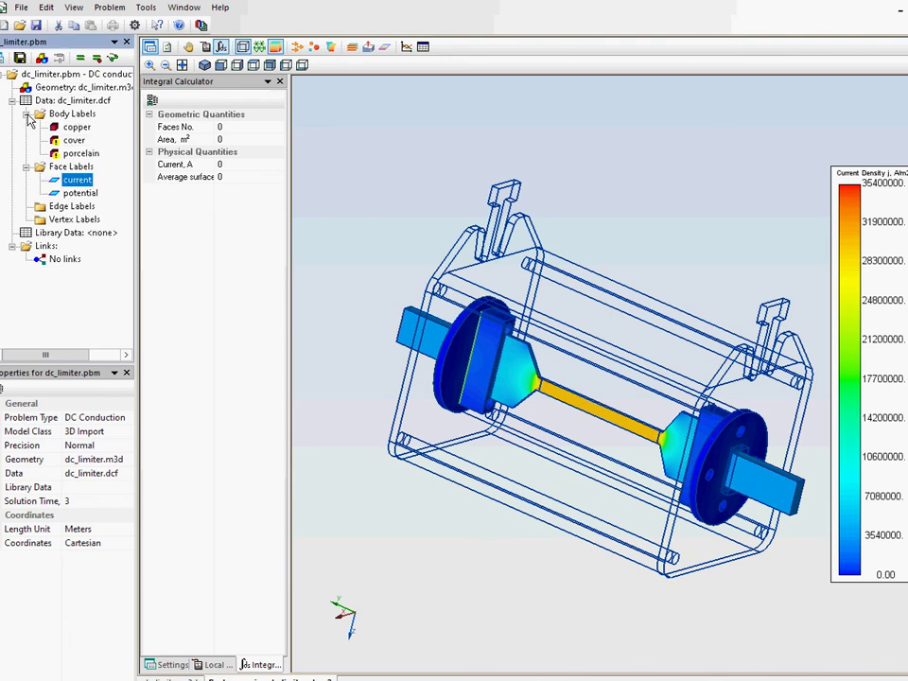
pyautogui.click(76, 128)
pyautogui.rightClick(75, 128)
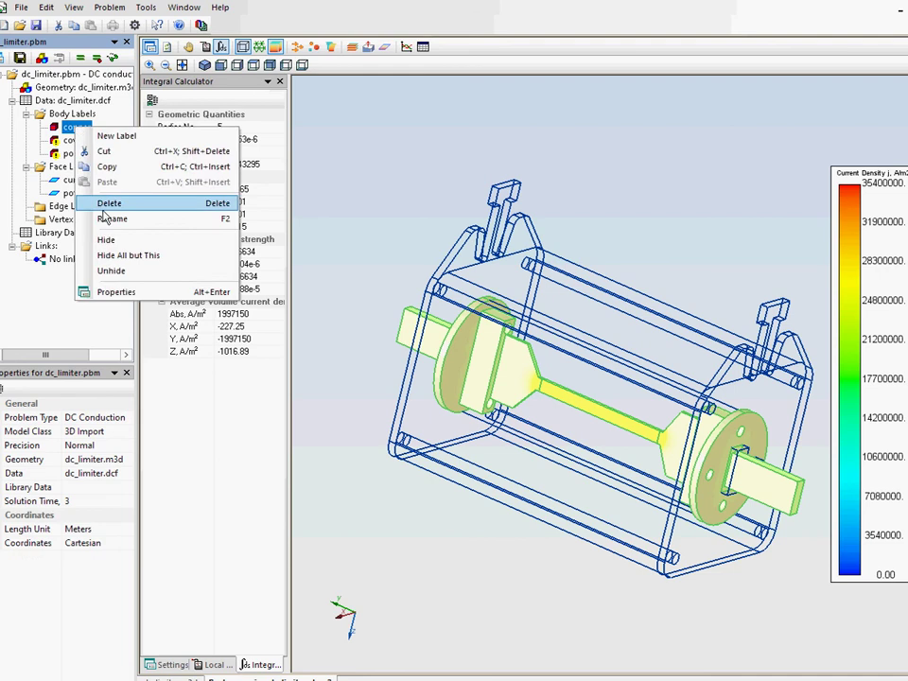
pyautogui.click(142, 255)
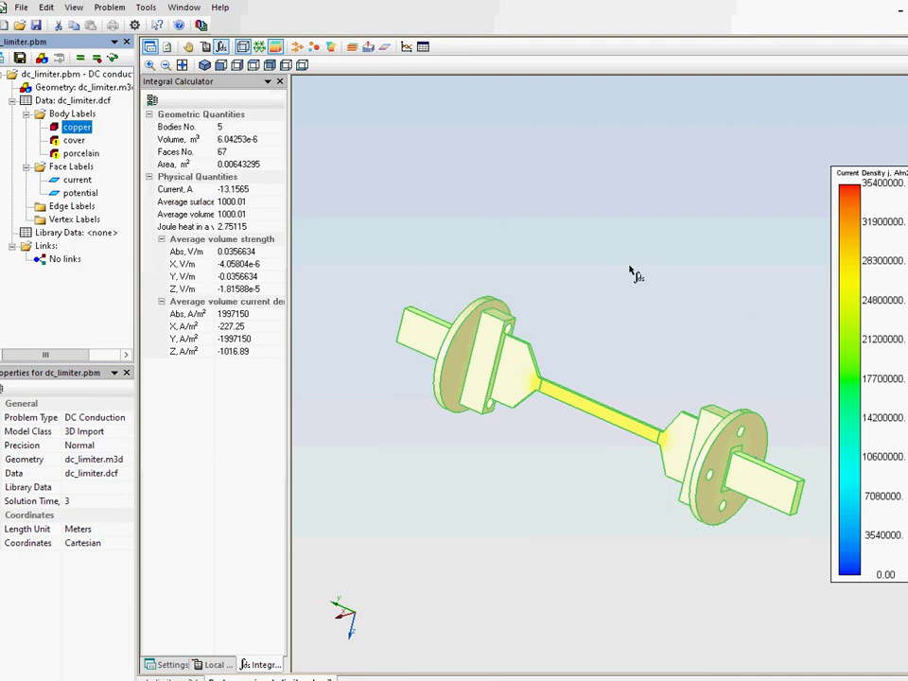
pyautogui.click(632, 284)
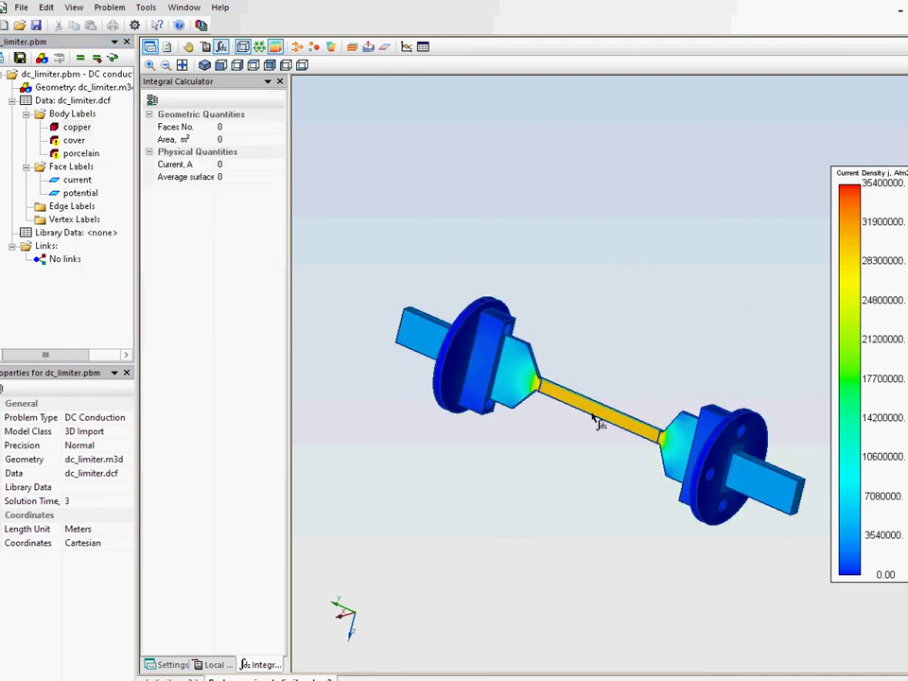
# - Calculate the integral quantities, including Joule heat, for the thin central fuse strip body and widen the calculator to read them
pyautogui.scroll(5, 598, 421)
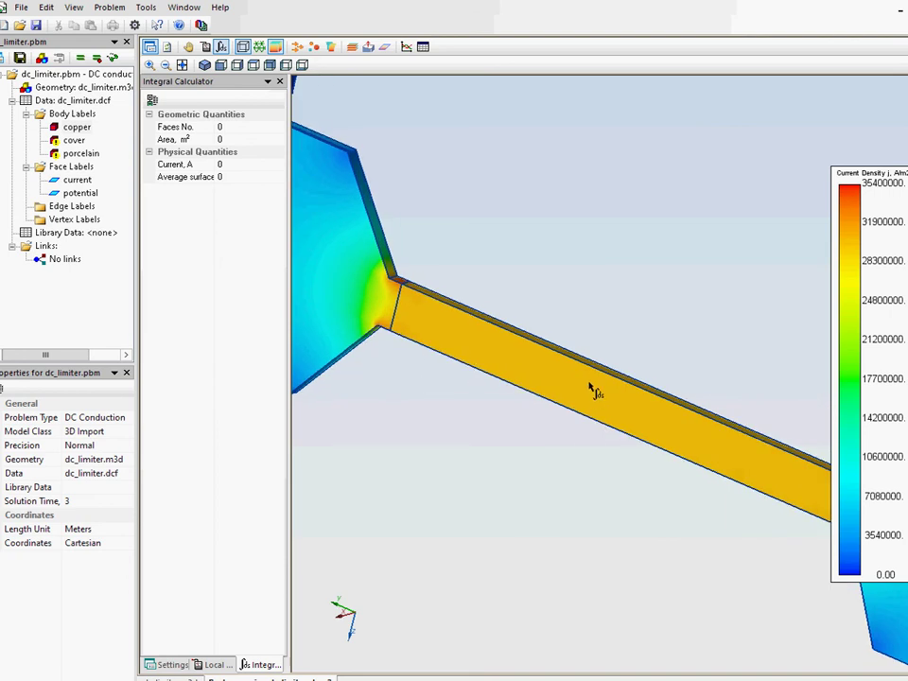
pyautogui.click(591, 387)
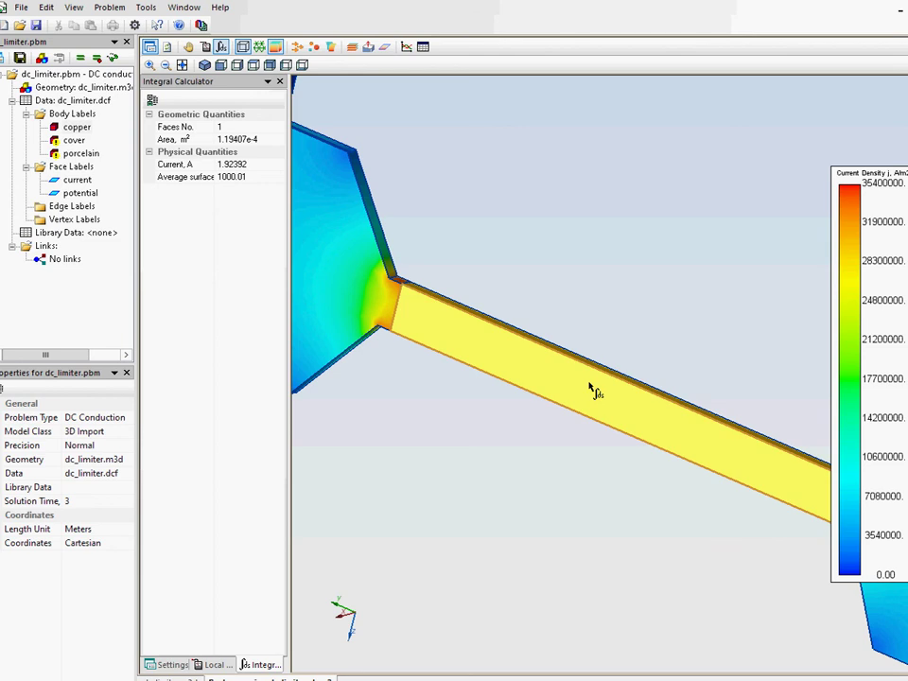
pyautogui.doubleClick(590, 387)
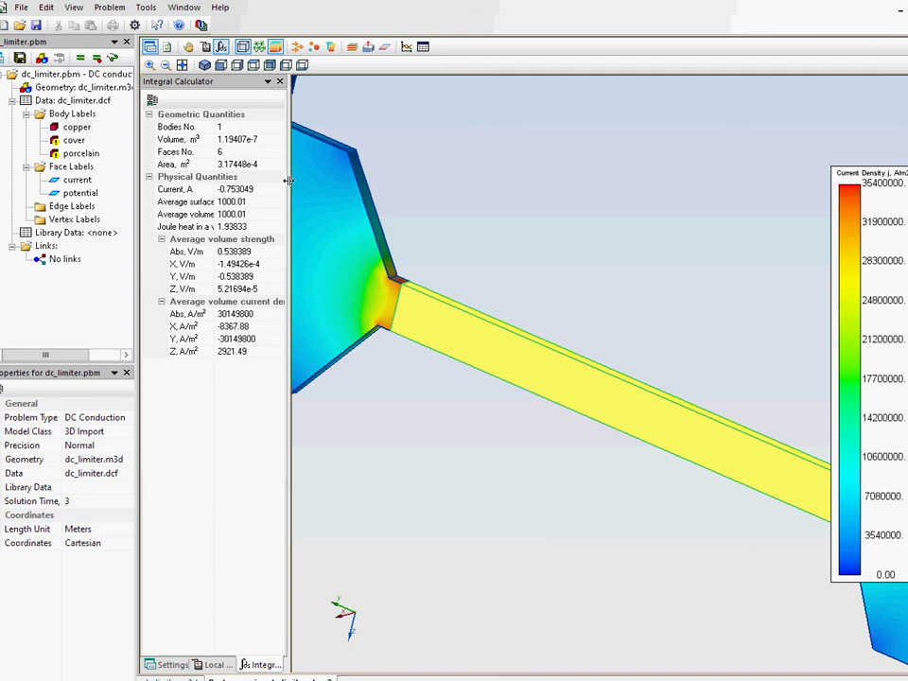
pyautogui.moveTo(290, 208); pyautogui.dragTo(408, 208)
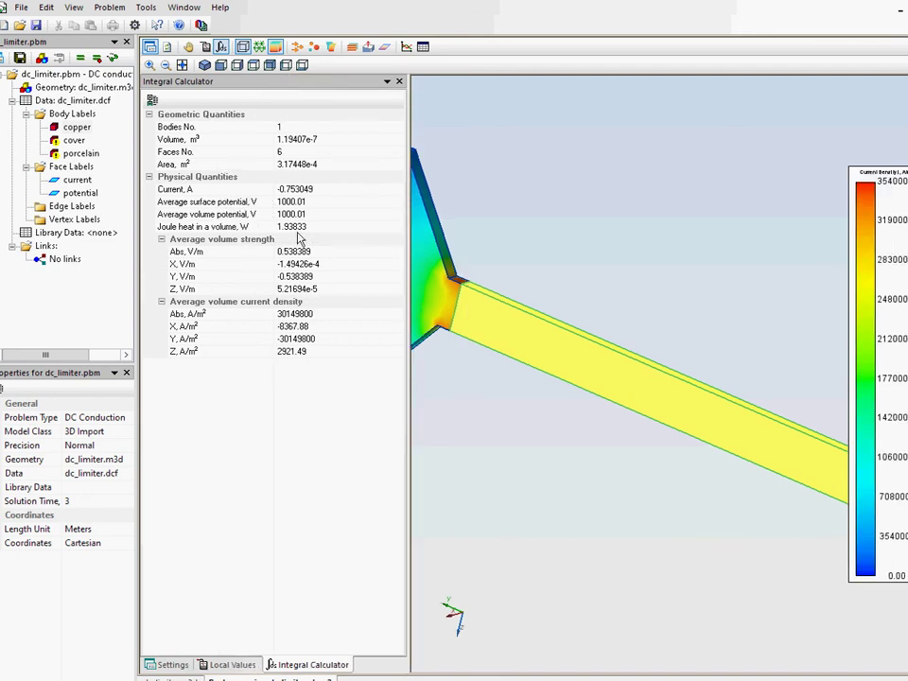
# - Copy the fuse strip's Joule heat into the Word document under the heading "Fuse", labelled "1.93833 W – power loss"
pyautogui.click(315, 228)
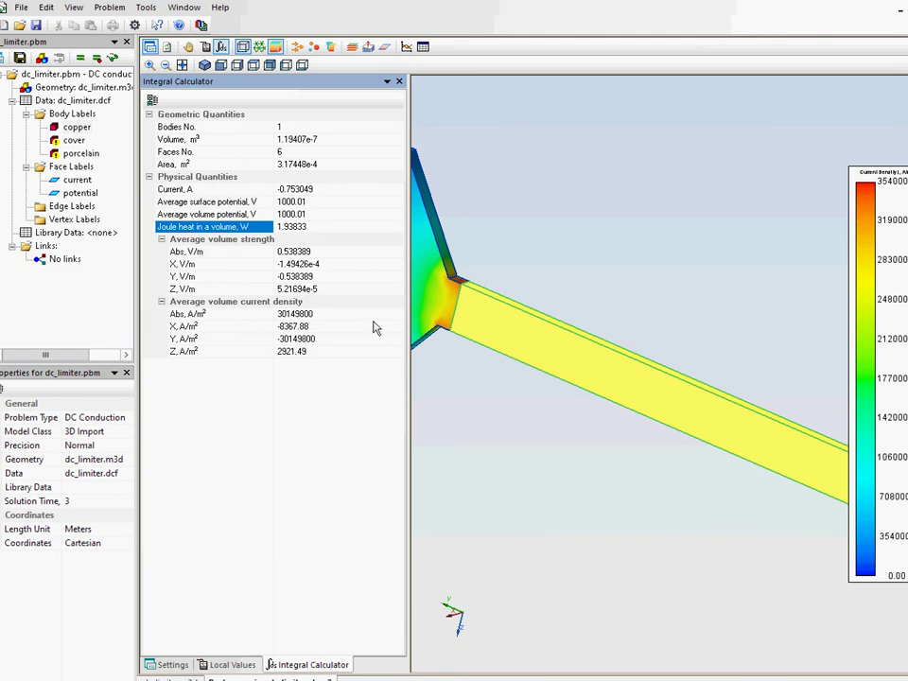
pyautogui.click(328, 227)
pyautogui.hotkey('ctrl', 'c')
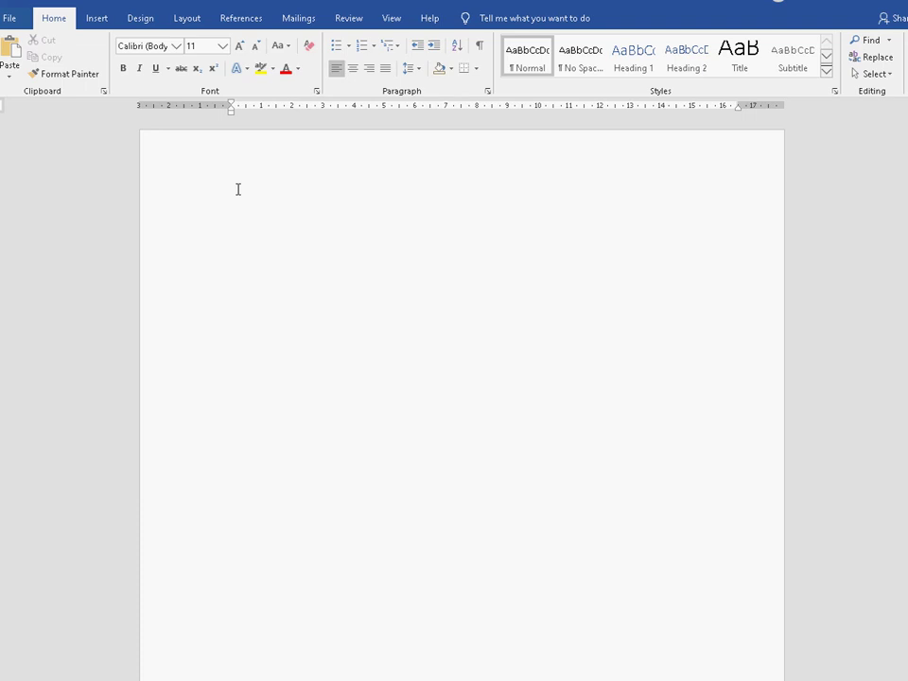
pyautogui.write('Fust')
pyautogui.press('Home')
pyautogui.press('End')
pyautogui.press('BackSpace')
pyautogui.write('e')
pyautogui.press('Return')
pyautogui.hotkey('ctrl', 'v')
pyautogui.write('W - power loss')
pyautogui.press('Return')
# - Copy the fuse strip's volume from QuickField into the Word notes as "1.19407e-7 m3 - volume"
pyautogui.hotkey('alt', 'Tab')
pyautogui.click(320, 140)
pyautogui.hotkey('ctrl', 'c')
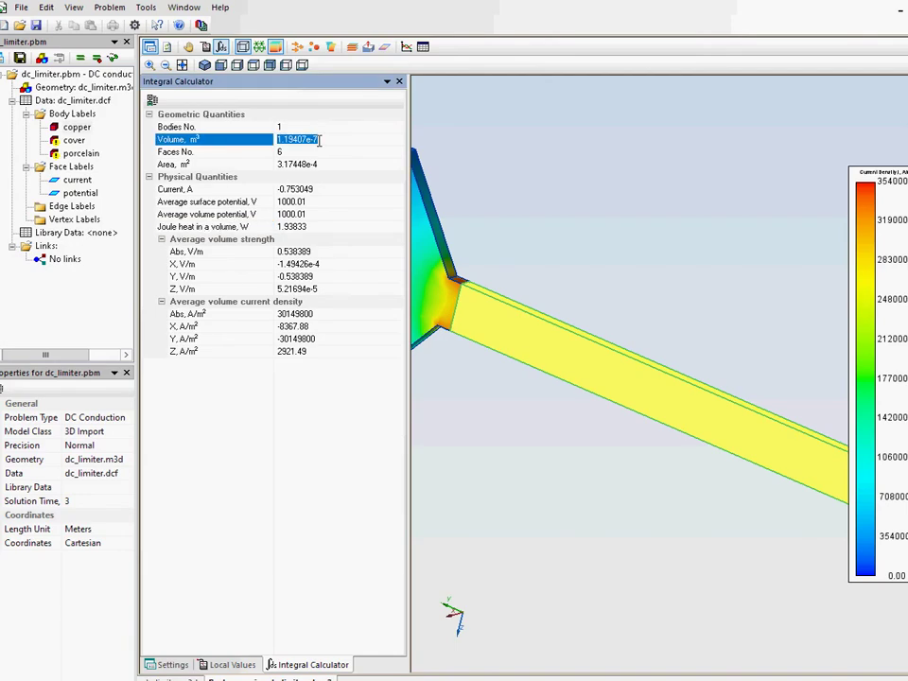
pyautogui.hotkey('alt', 'Tab')
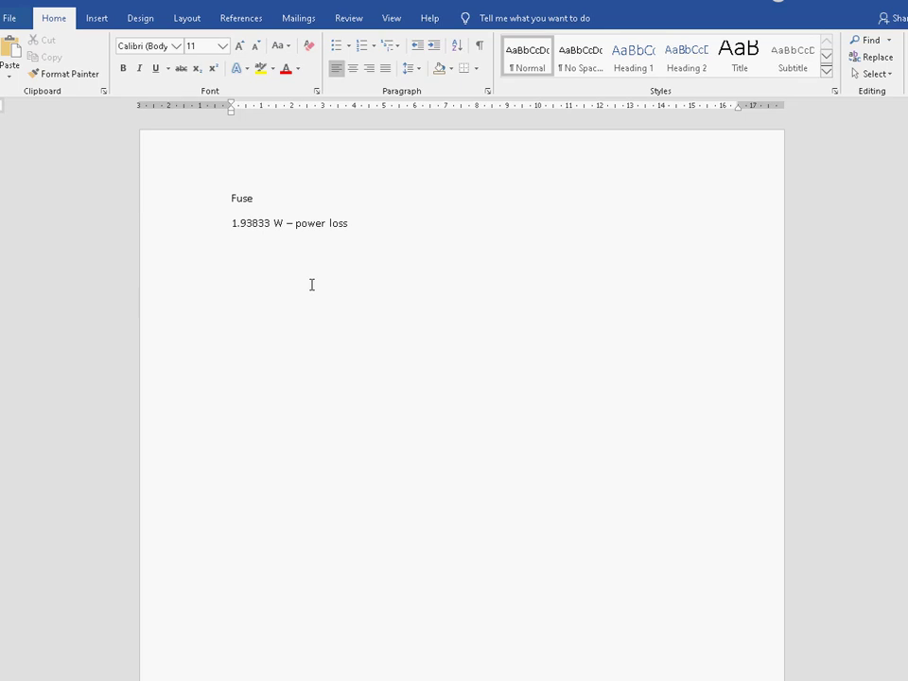
pyautogui.hotkey('ctrl', 'v')
pyautogui.write('m3  - volume')
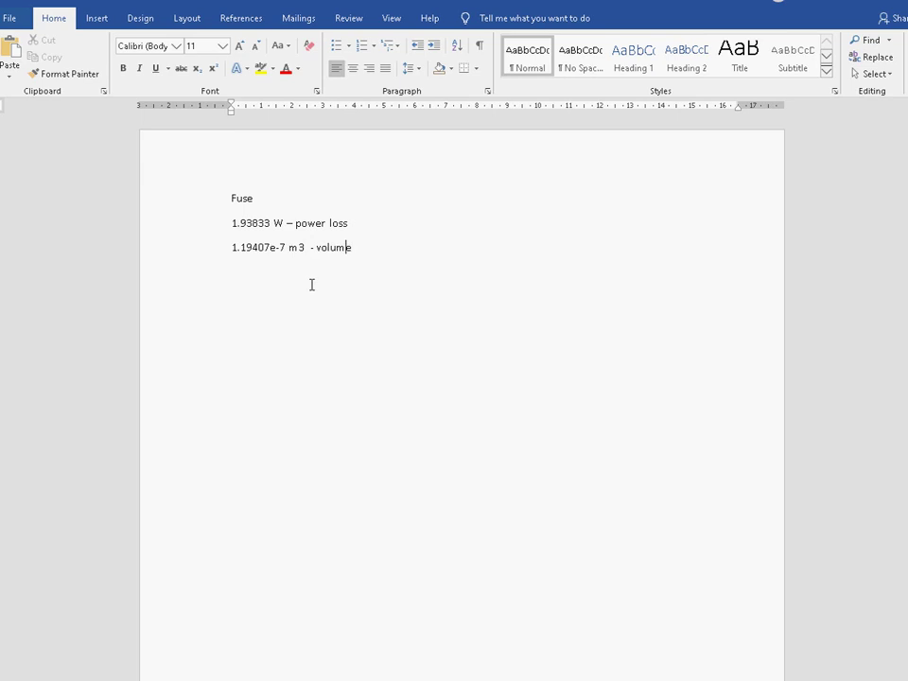
# - Back in QuickField, compute the integral quantities for the two tapered holder bodies at both ends of the fuse strip
pyautogui.hotkey('alt', 'Tab')
pyautogui.moveTo(426, 421); pyautogui.dragTo(679, 526)
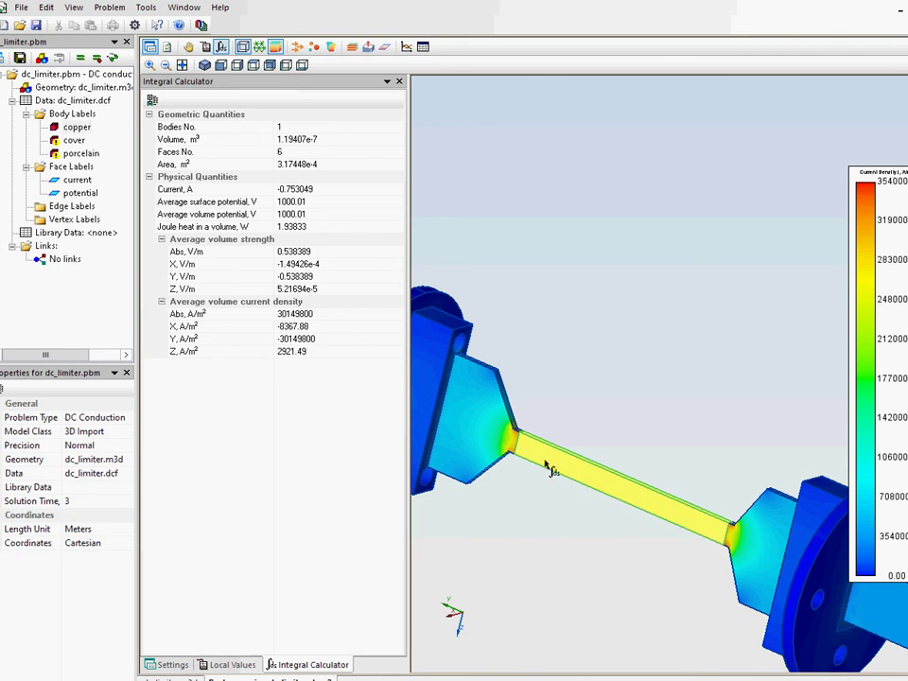
pyautogui.click(491, 435)
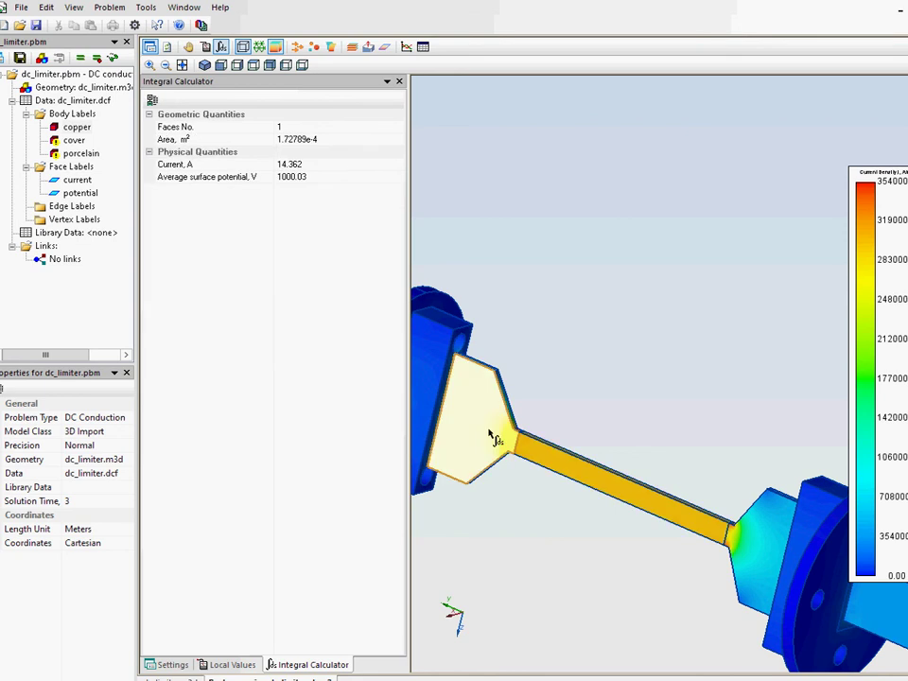
pyautogui.click(492, 436)
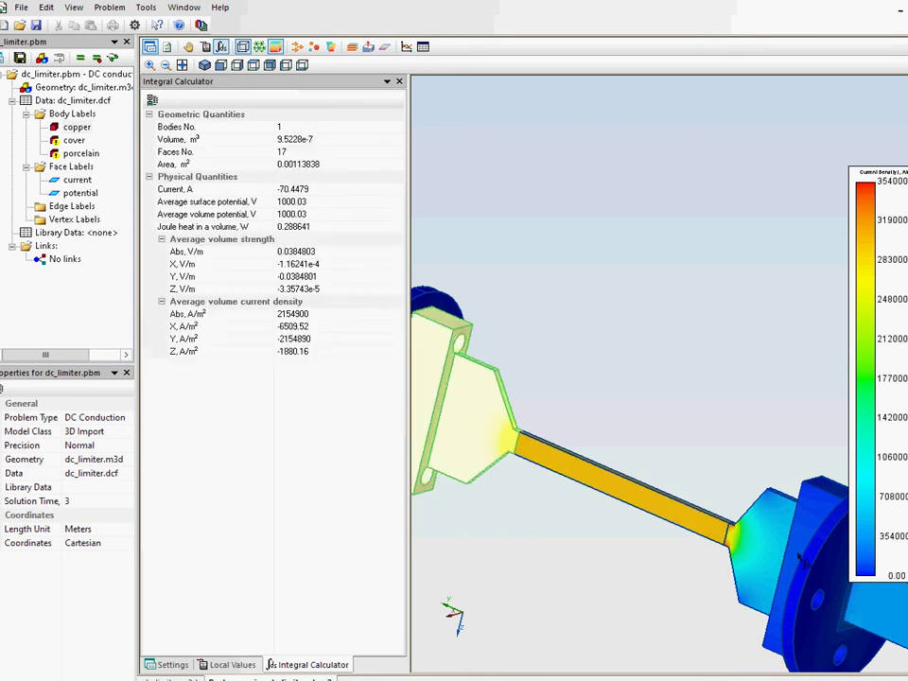
pyautogui.keyDown('ctrl'); pyautogui.click(768, 537); pyautogui.keyUp('ctrl')
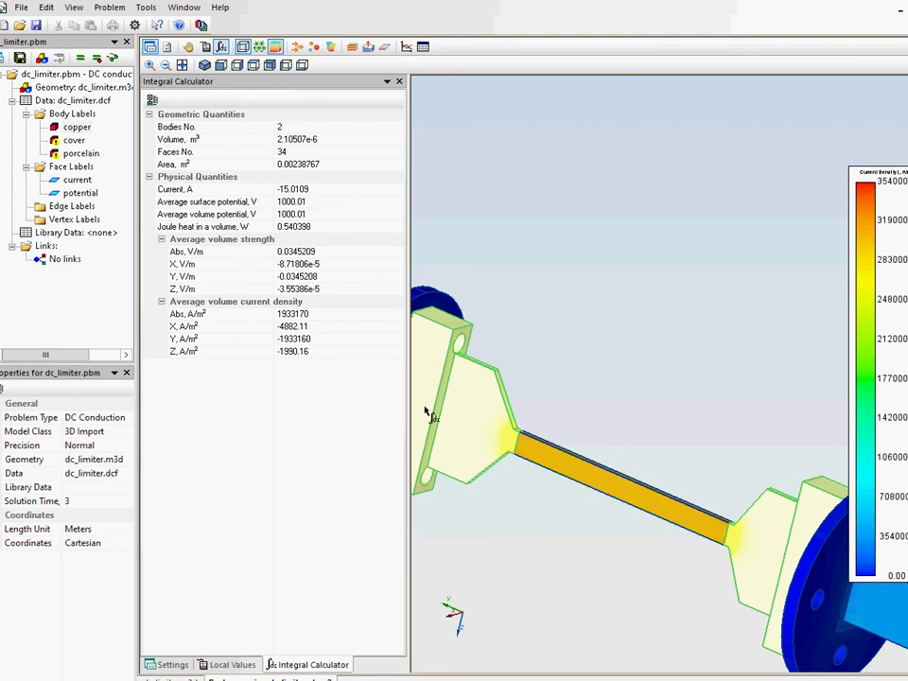
# - Copy the two holders' Joule heat into the Word notes under a new heading "Sticker", labelled "0.540398 W – losses"
pyautogui.click(316, 230)
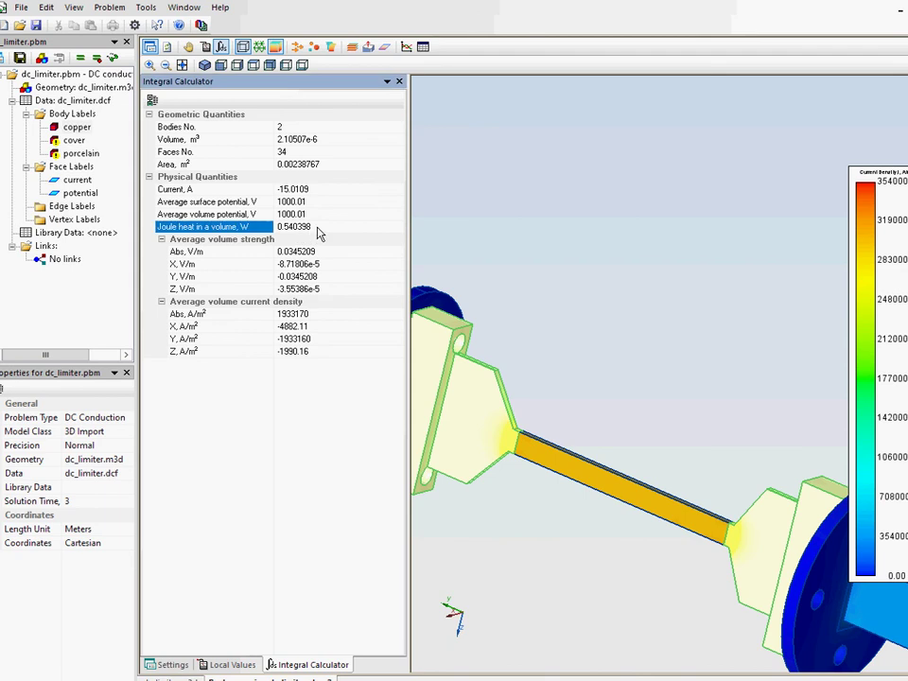
pyautogui.click(278, 226)
pyautogui.hotkey('ctrl', 'c')
pyautogui.hotkey('alt', 'Tab')
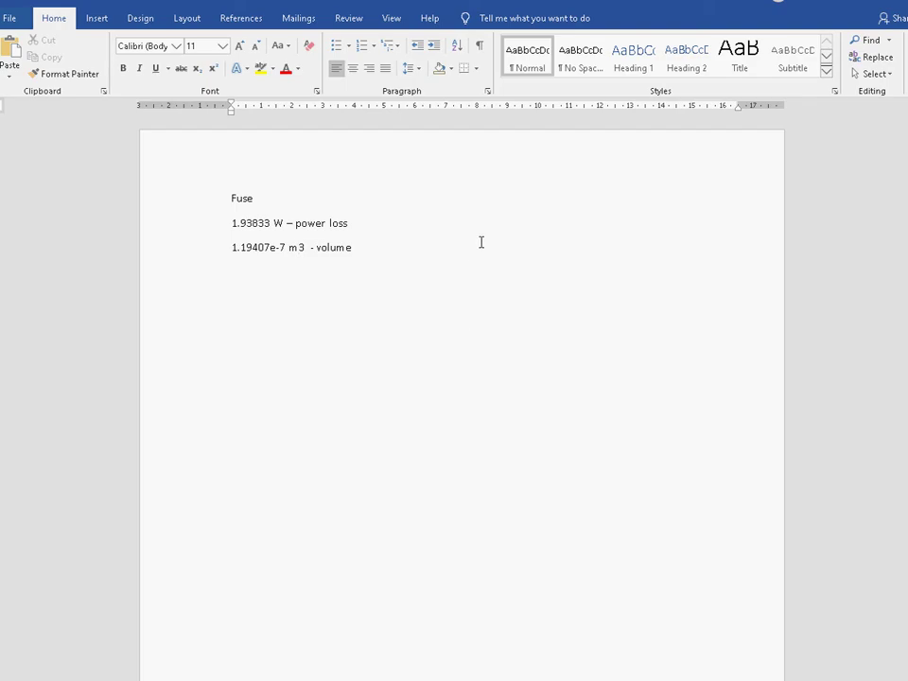
pyautogui.press('Return')
pyautogui.press('Return')
pyautogui.write('Sticker')
pyautogui.press('Return')
pyautogui.hotkey('ctrl', 'v')
pyautogui.write('W - losses')
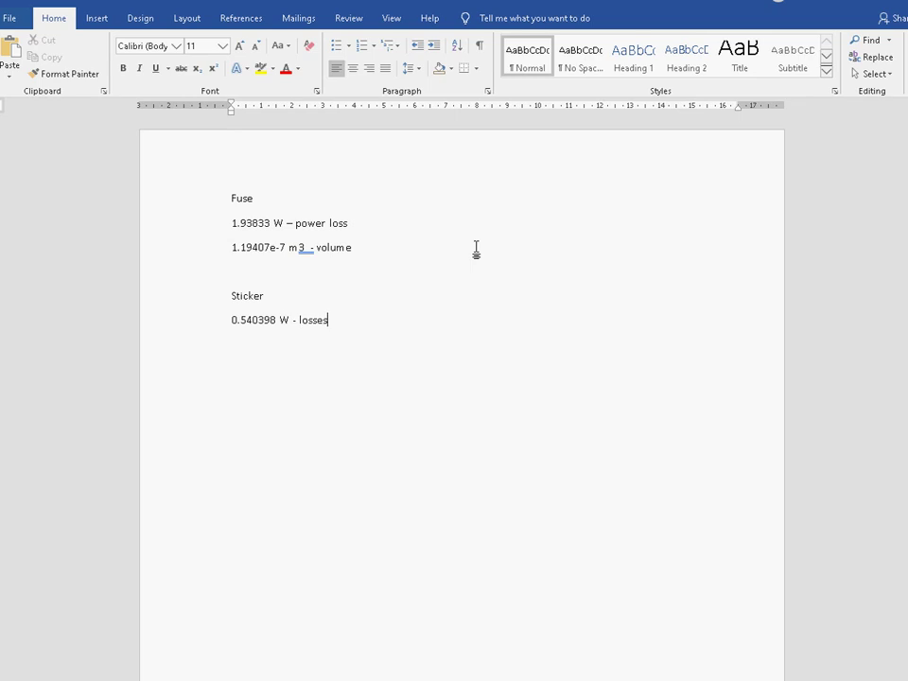
pyautogui.press('Return')
# - Copy the two holders' volume from QuickField into the Word notes as "2.10507e-6 m3 – volume"
pyautogui.hotkey('alt', 'Tab')
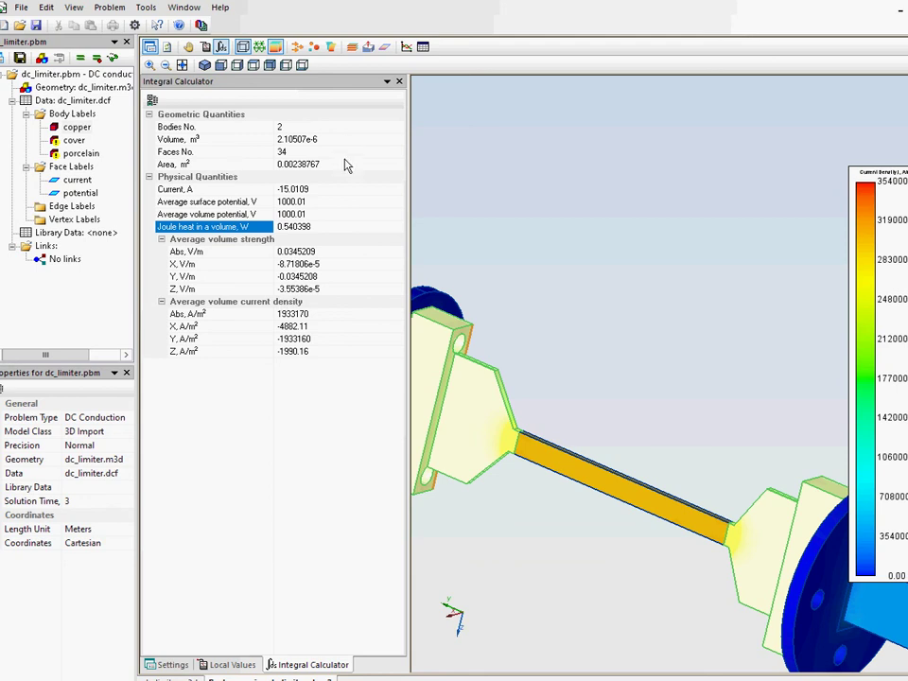
pyautogui.click(350, 139)
pyautogui.click(282, 138)
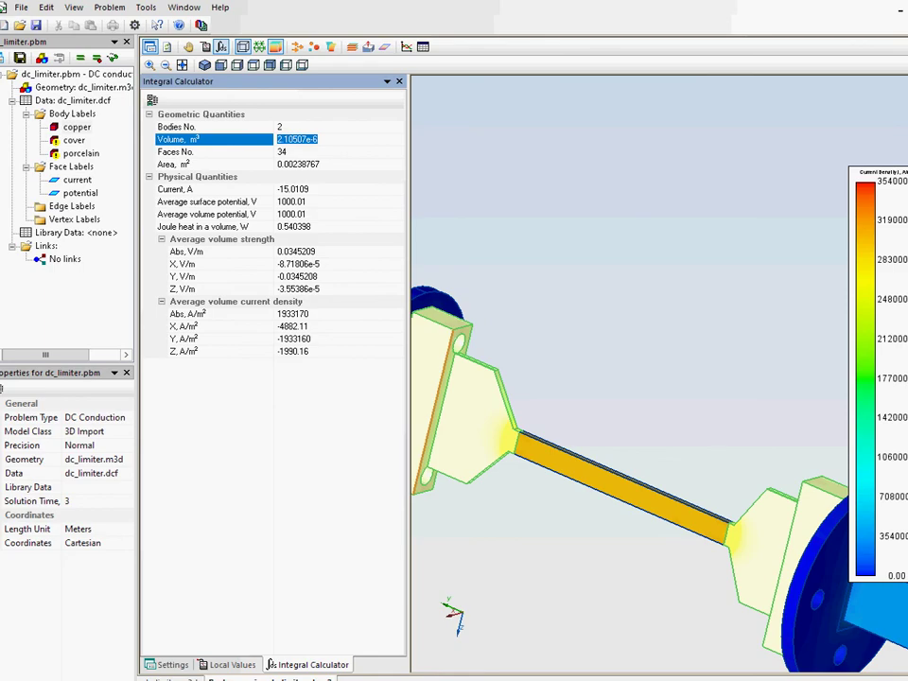
pyautogui.hotkey('ctrl', 'c')
pyautogui.hotkey('alt', 'Tab')
pyautogui.hotkey('ctrl', 'v')
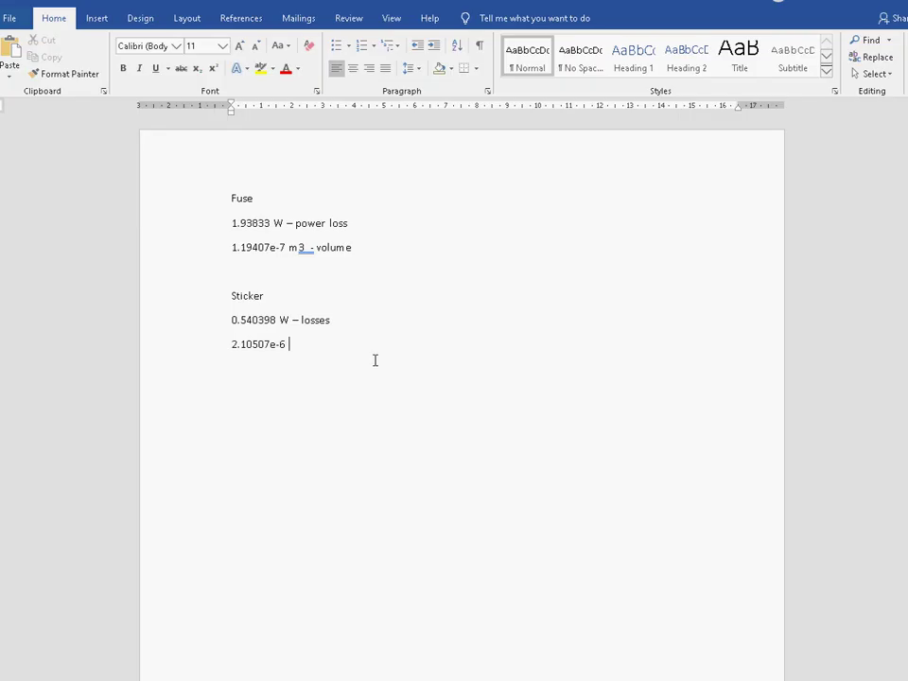
pyautogui.write('m3 - volume')
# - Back in QuickField, compute the integral quantities for the two outer terminal bodies with round flanges
pyautogui.hotkey('alt', 'Tab')
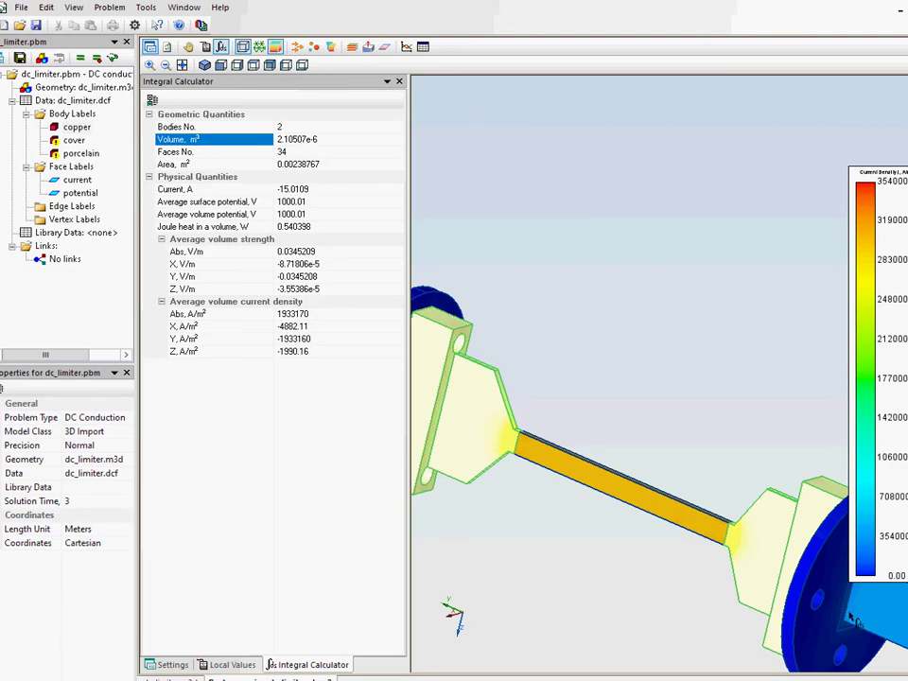
pyautogui.scroll(-3, 628, 413)
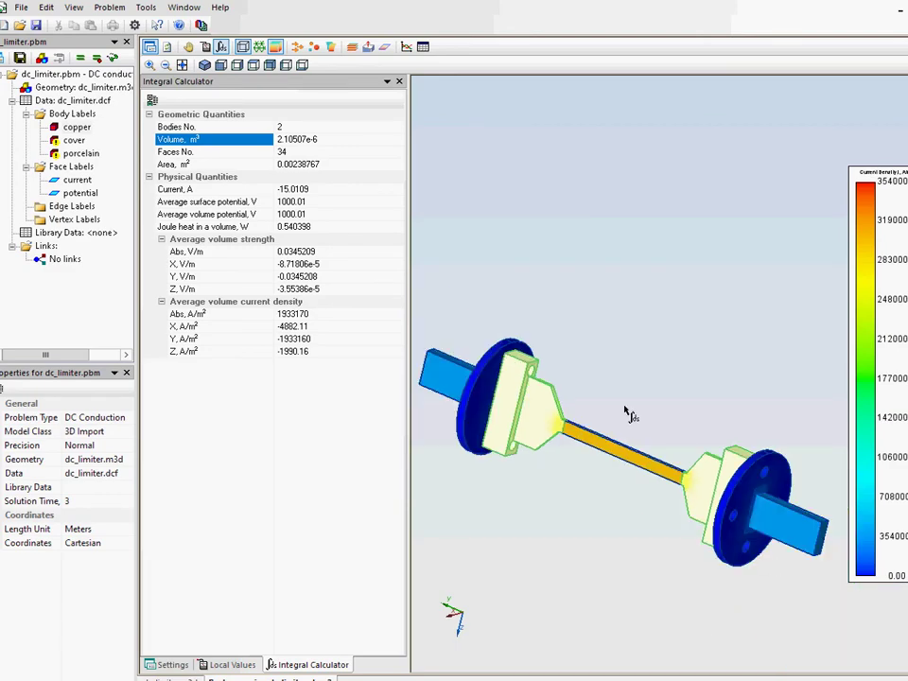
pyautogui.click(774, 530)
pyautogui.click(774, 530)
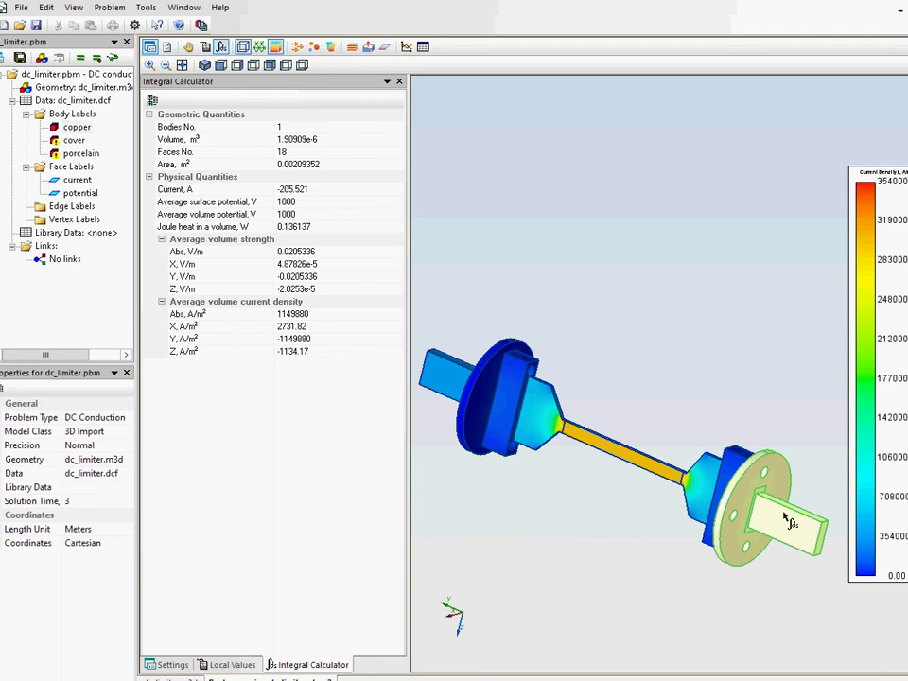
pyautogui.keyDown('ctrl'); pyautogui.click(434, 382); pyautogui.keyUp('ctrl')
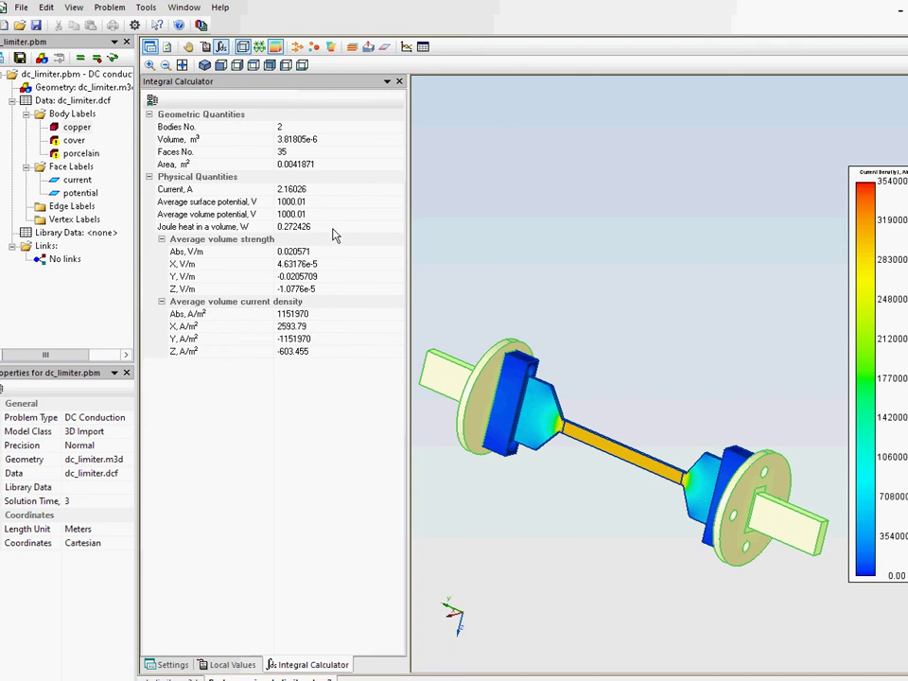
# - Copy the terminals' Joule heat into the Word notes under a new heading "Terminals", labelled "0.272426 W – loss"
pyautogui.click(331, 290)
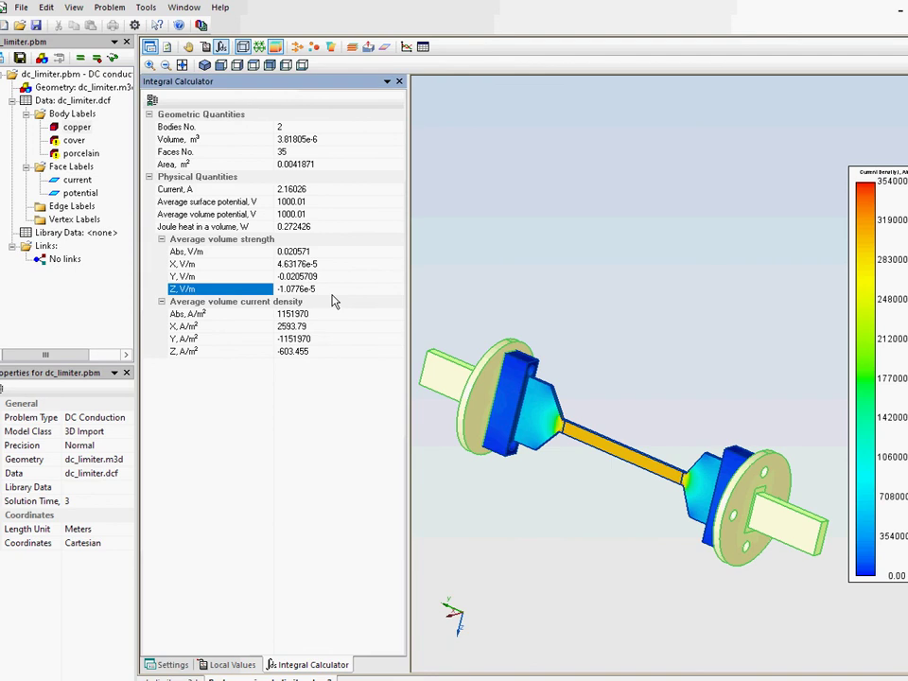
pyautogui.click(335, 227)
pyautogui.click(274, 228)
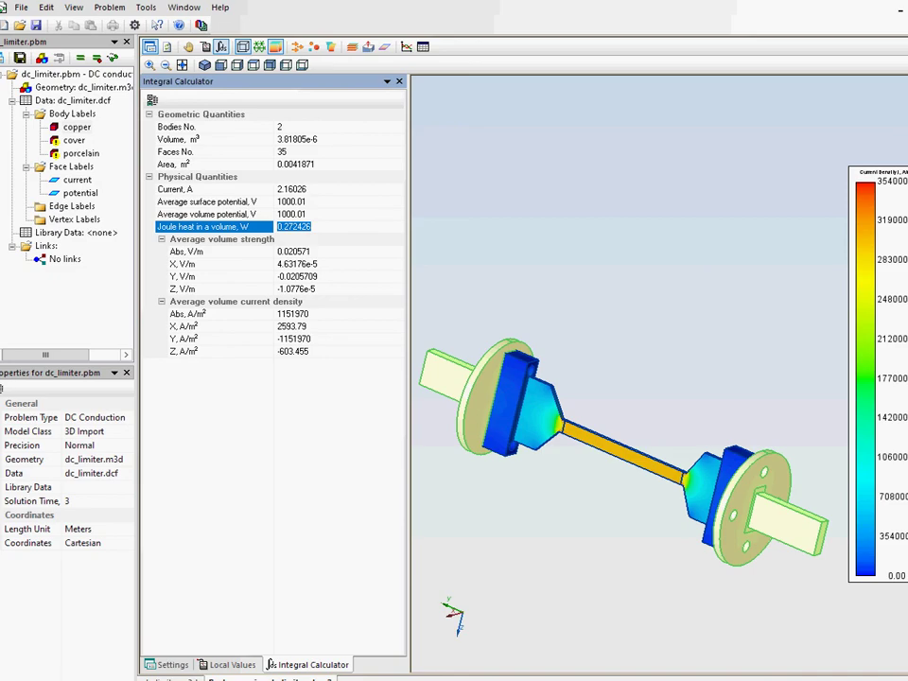
pyautogui.hotkey('alt', 'Tab')
pyautogui.press('Return')
pyautogui.press('Return')
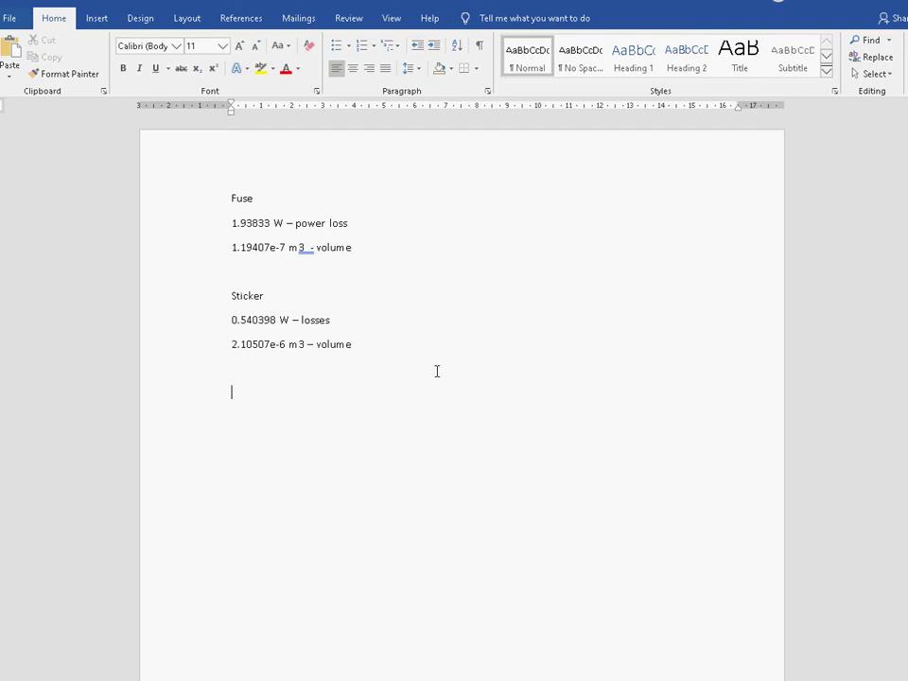
pyautogui.write('Terminals')
pyautogui.press('Return')
pyautogui.hotkey('ctrl', 'v')
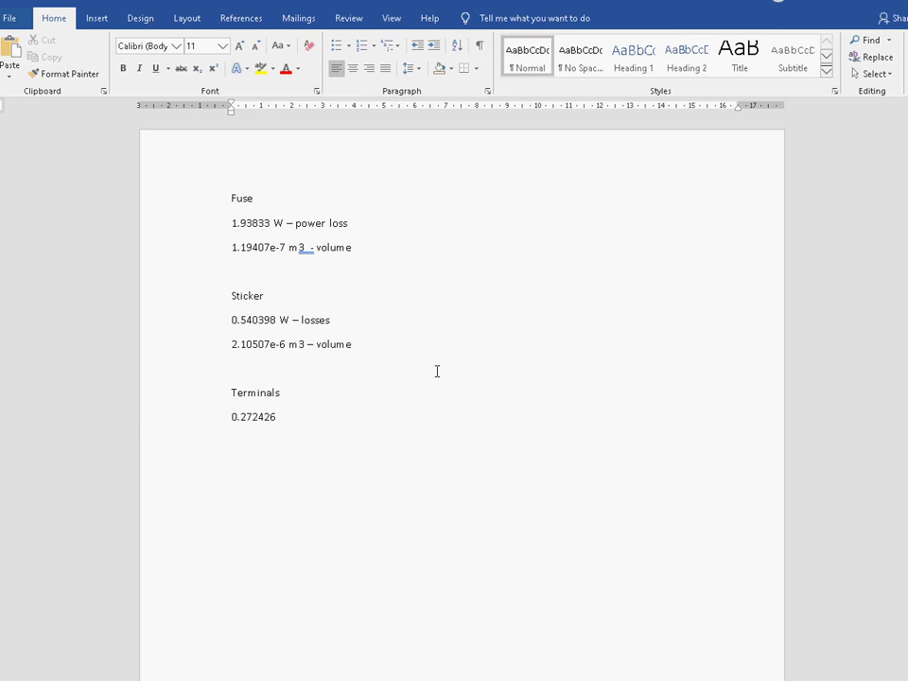
pyautogui.write('W - loss')
pyautogui.press('Return')
# - Copy the terminals' volume from QuickField into the Word notes as "3.81805e-6 m3 - volume"
pyautogui.hotkey('alt', 'Tab')
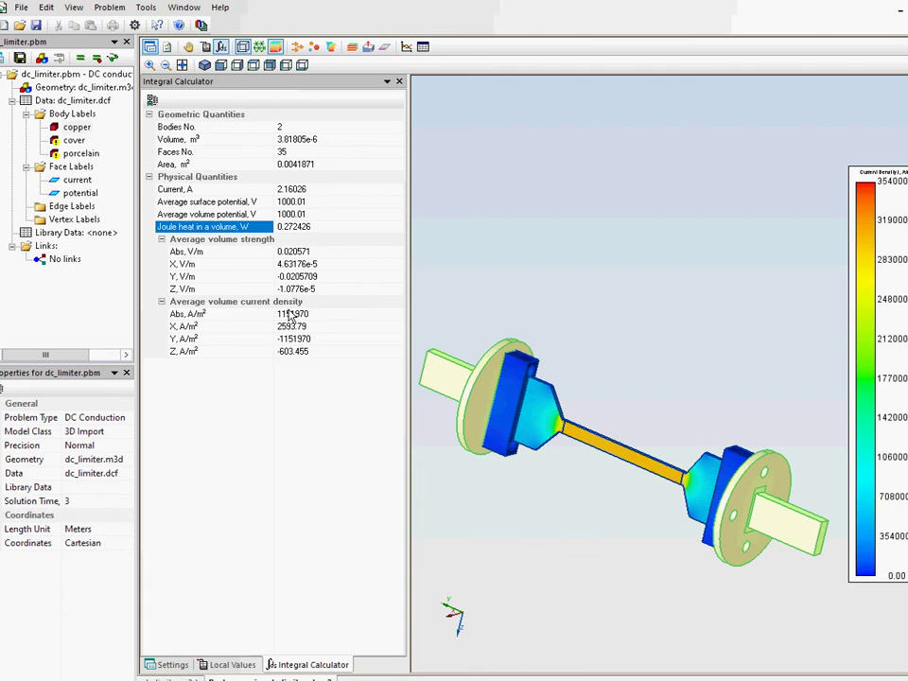
pyautogui.click(346, 153)
pyautogui.click(341, 139)
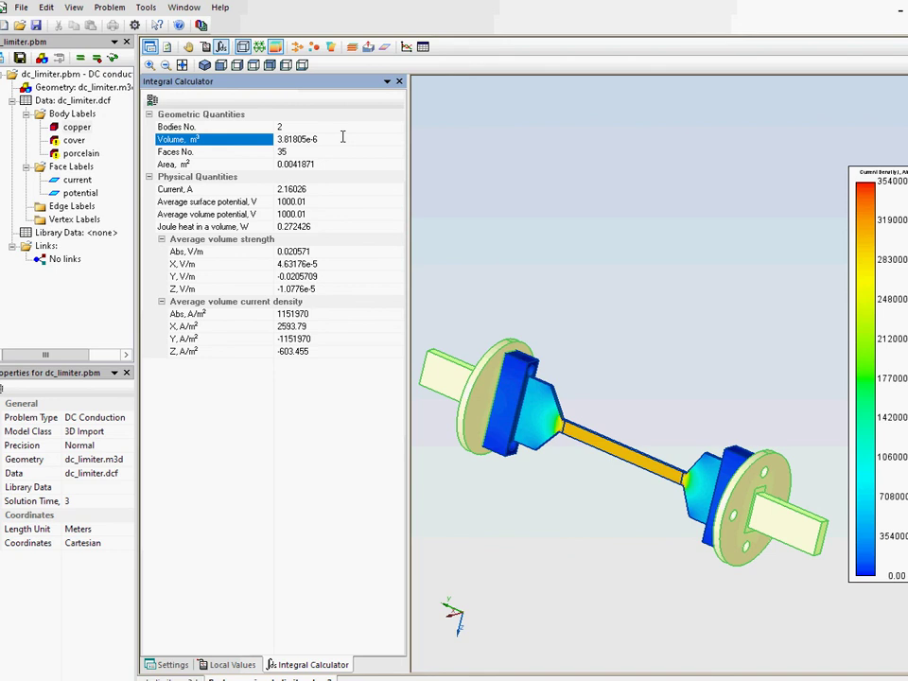
pyautogui.click(340, 138)
pyautogui.hotkey('ctrl', 'c')
pyautogui.hotkey('alt', 'Tab')
pyautogui.hotkey('ctrl', 'v')
pyautogui.write('m3 -')
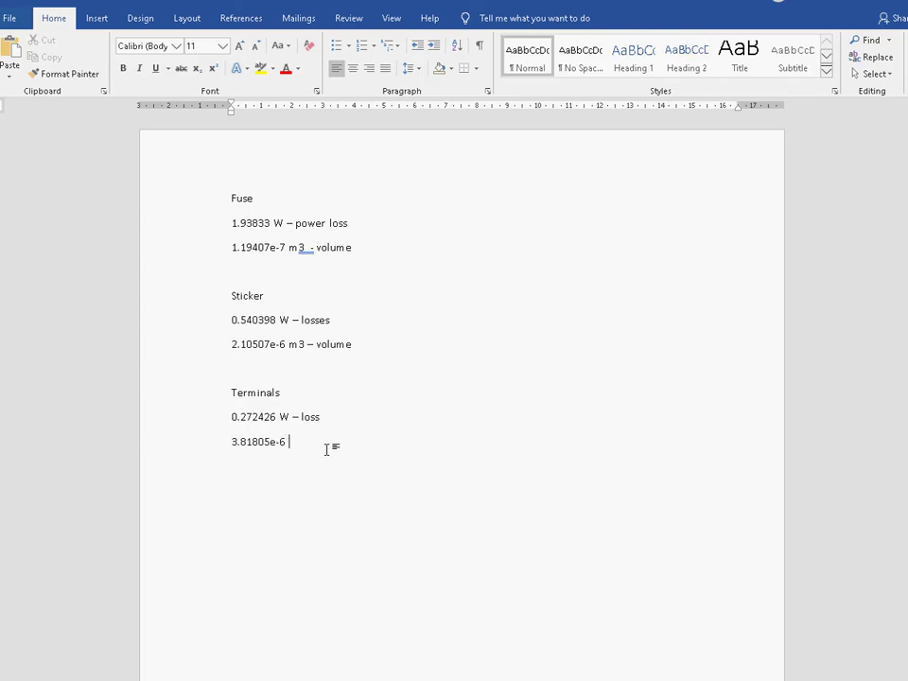
pyautogui.write(' volume')
# - Return to QuickField, clear the body selection and review the integral quantities of the central fuse strip again
pyautogui.click(636, 658)
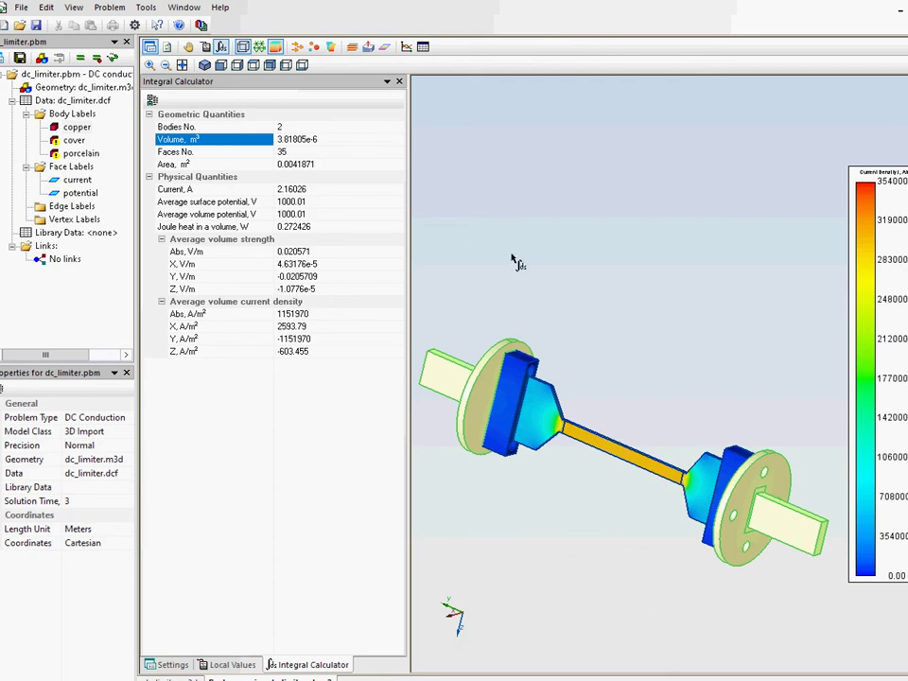
pyautogui.click(583, 568)
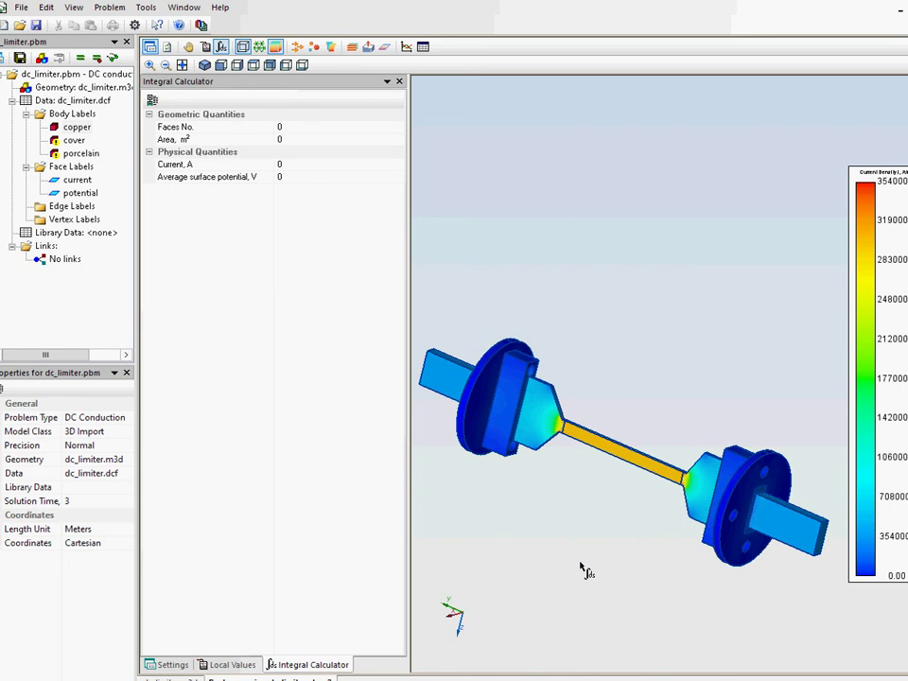
pyautogui.click(621, 457)
pyautogui.click(622, 456)
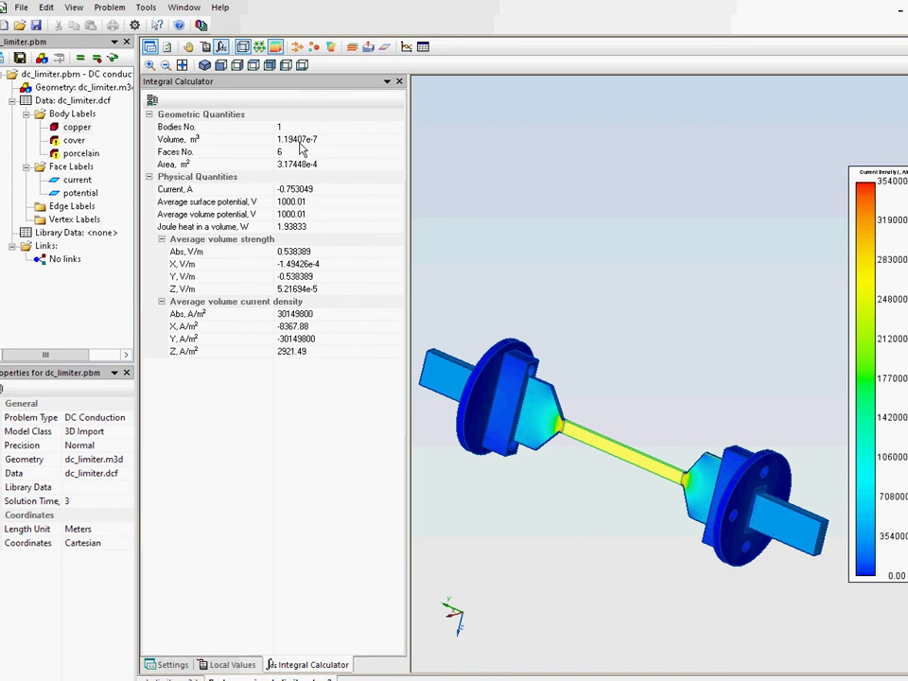
# - Select the end face of the outer terminal bar to examine its integral quantities
pyautogui.click(224, 47)
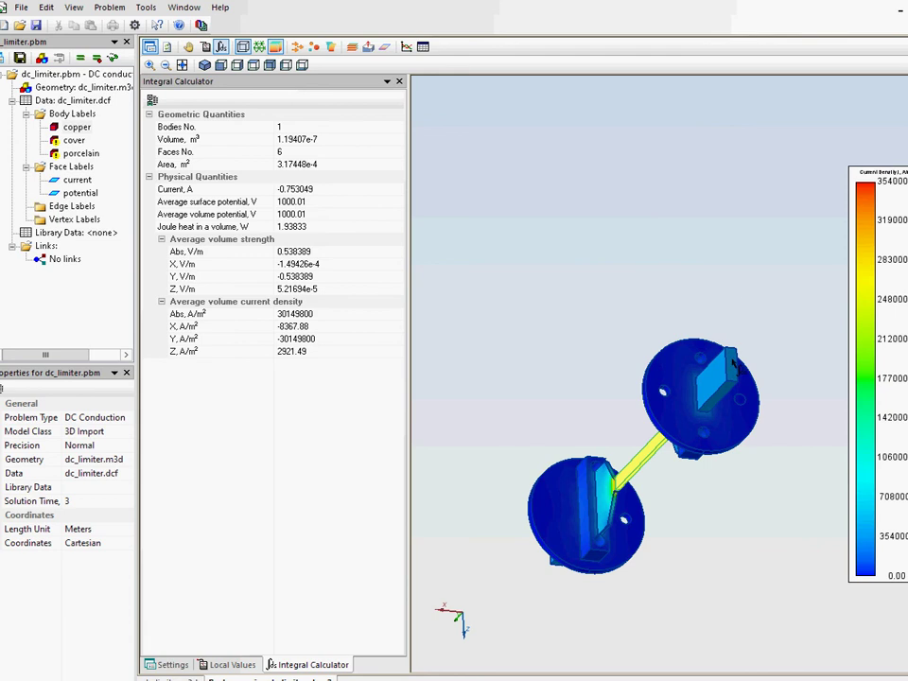
pyautogui.scroll(5, 732, 375)
pyautogui.scroll(2, 733, 371)
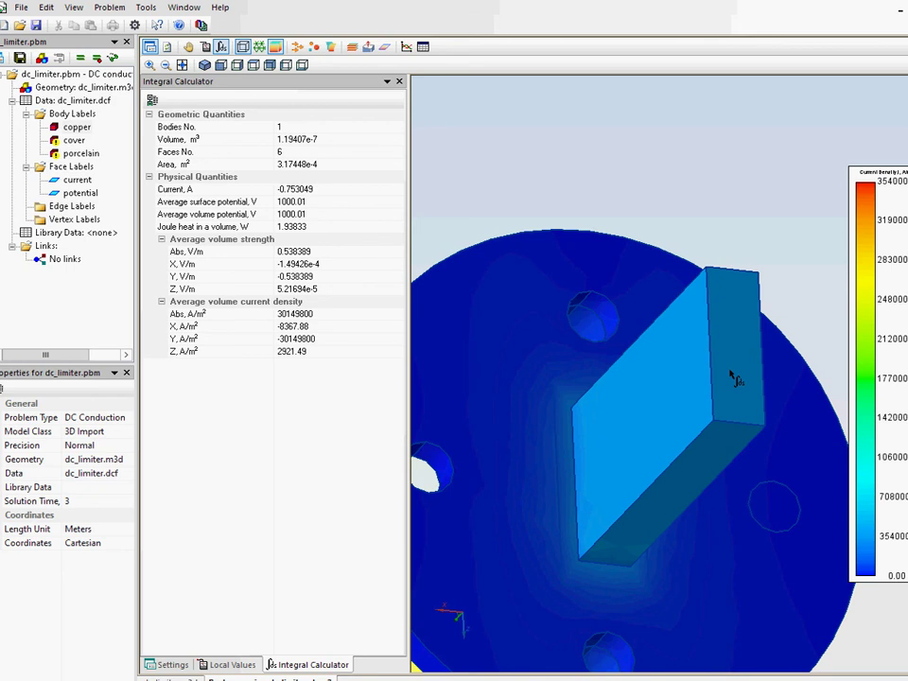
pyautogui.click(731, 377)
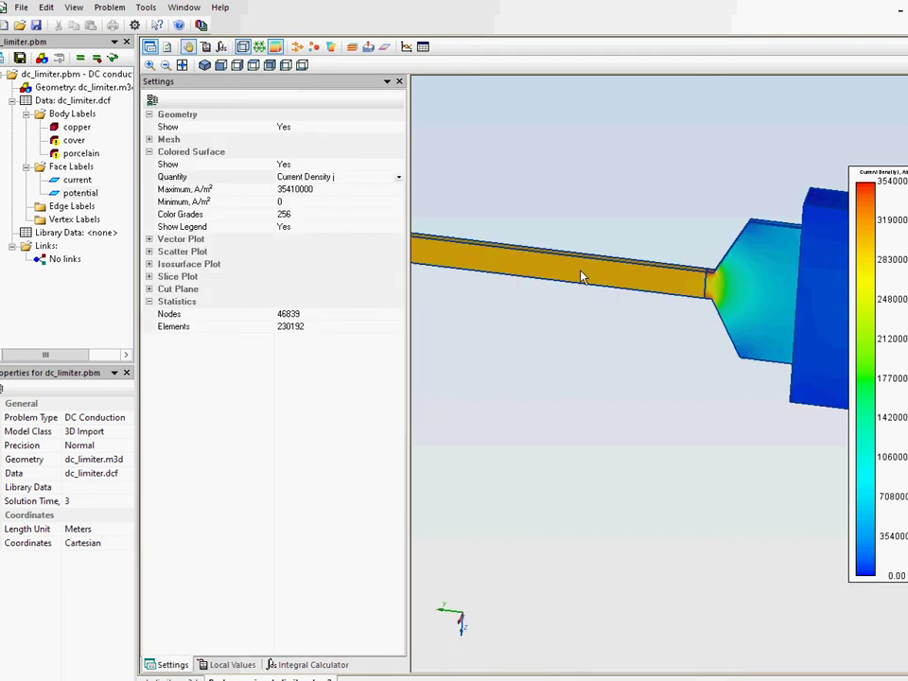
# - Add a cut plane and tilt it across the central fuse strip, with its normal at about (0.27, 0.89, 0.36)
pyautogui.scroll(-3, 582, 276)
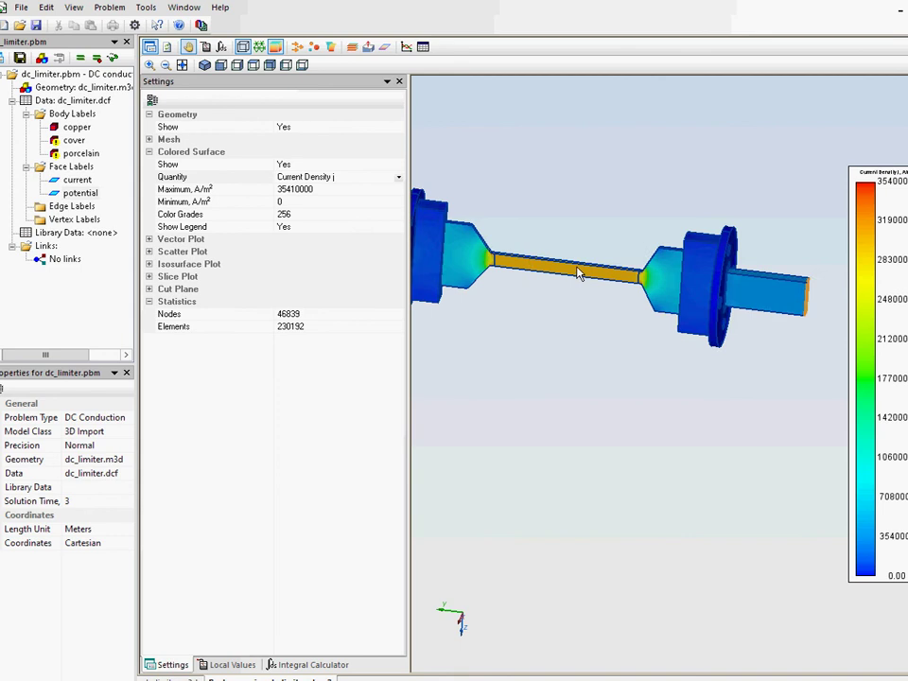
pyautogui.scroll(-1, 580, 271)
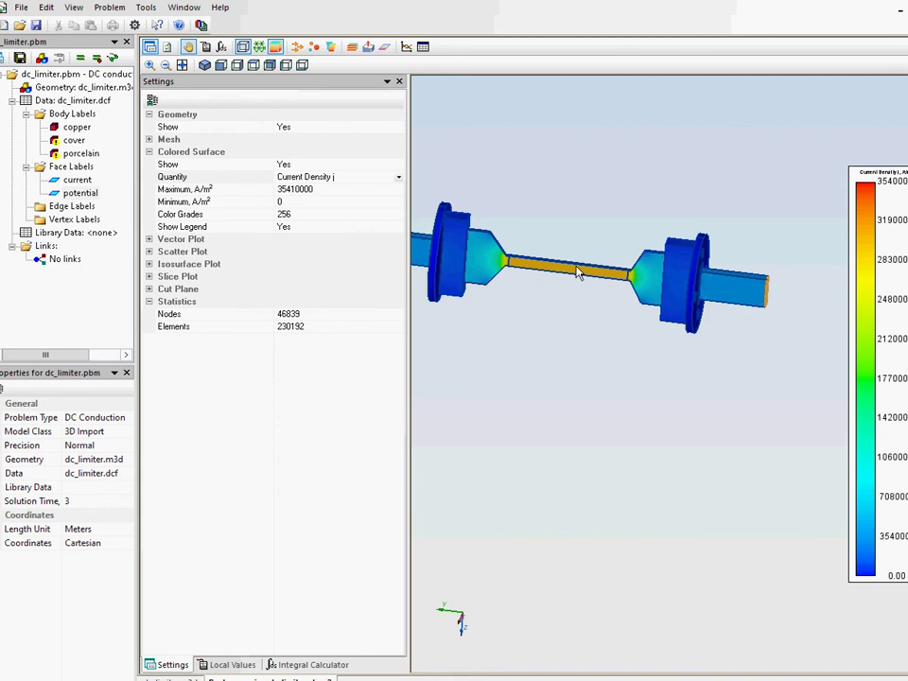
pyautogui.click(369, 49)
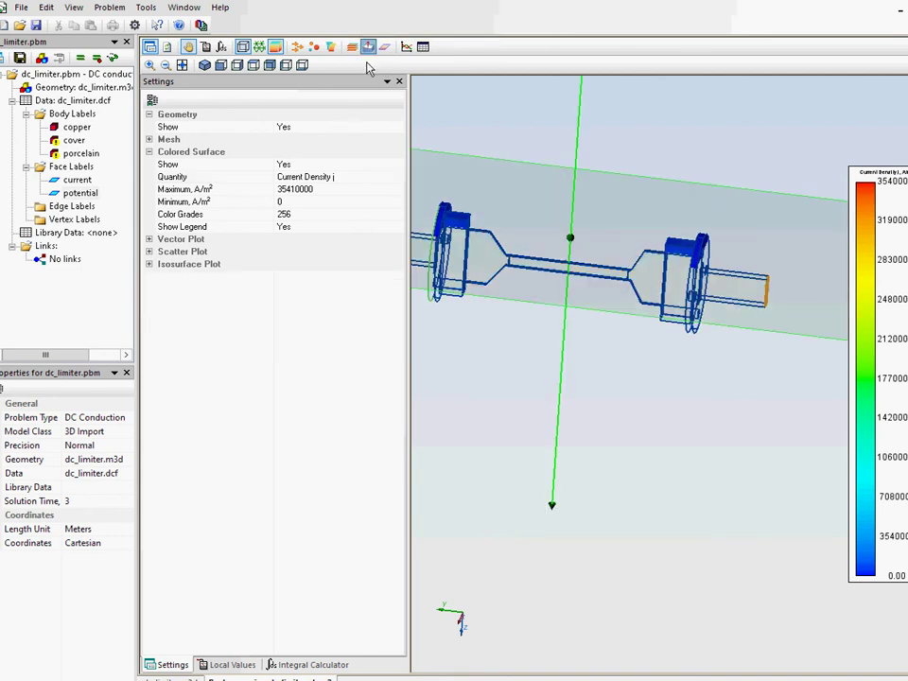
pyautogui.moveTo(553, 508); pyautogui.dragTo(876, 300)
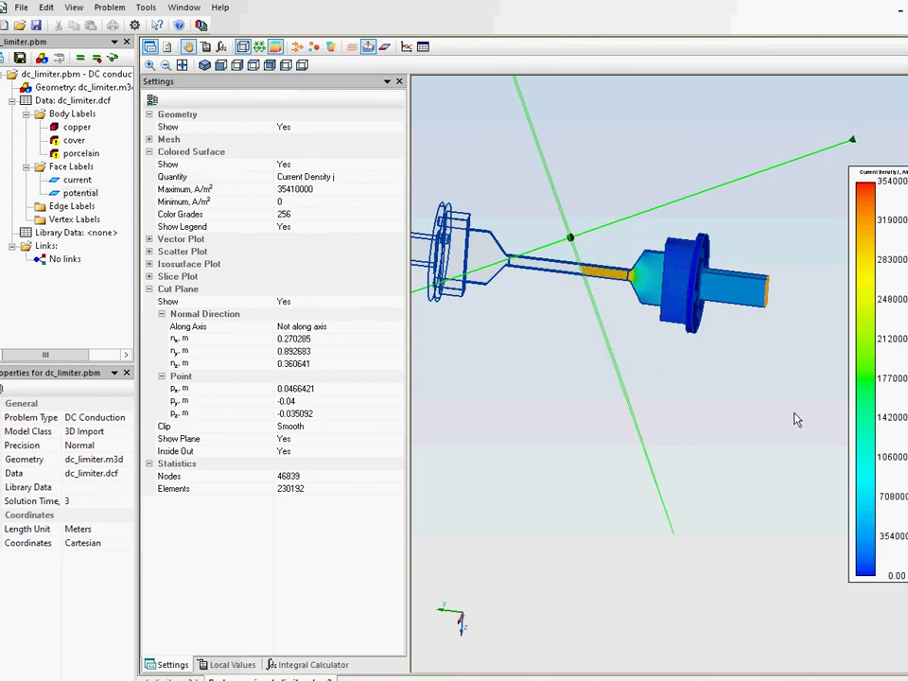
# - Open the fuse strip's cross-section on the cut plane as a 2D plot and check the current through it in the Integral Calculator
pyautogui.moveTo(588, 421); pyautogui.dragTo(697, 395)
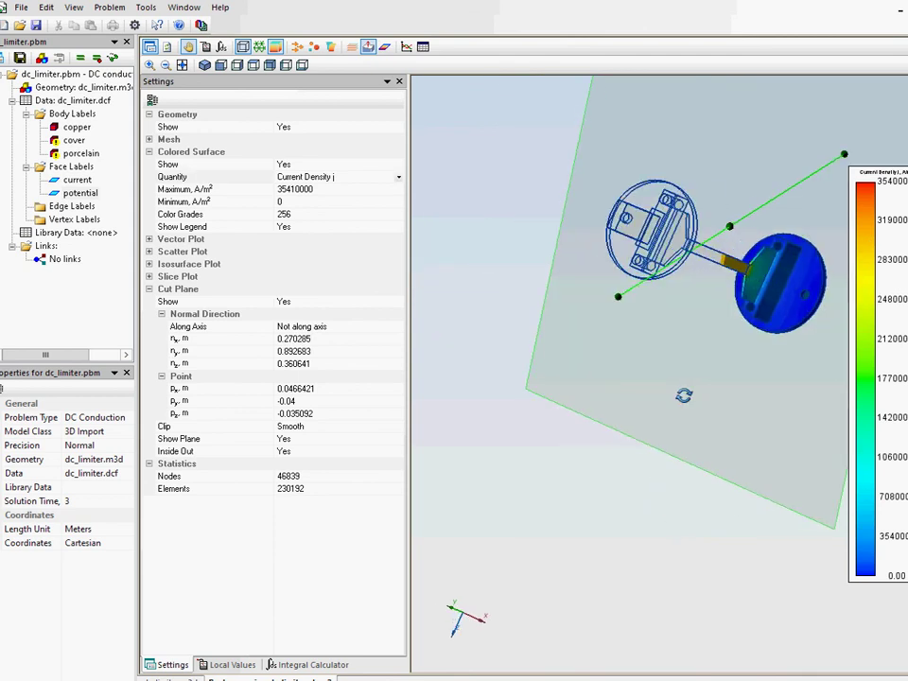
pyautogui.moveTo(738, 265); pyautogui.dragTo(738, 264)
pyautogui.scroll(6, 738, 265)
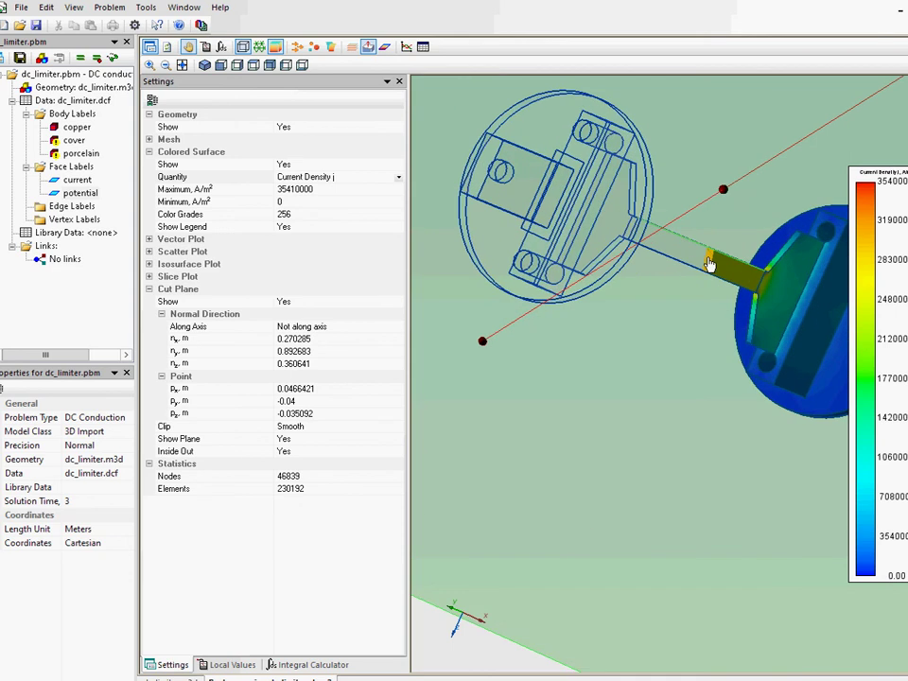
pyautogui.scroll(4, 708, 265)
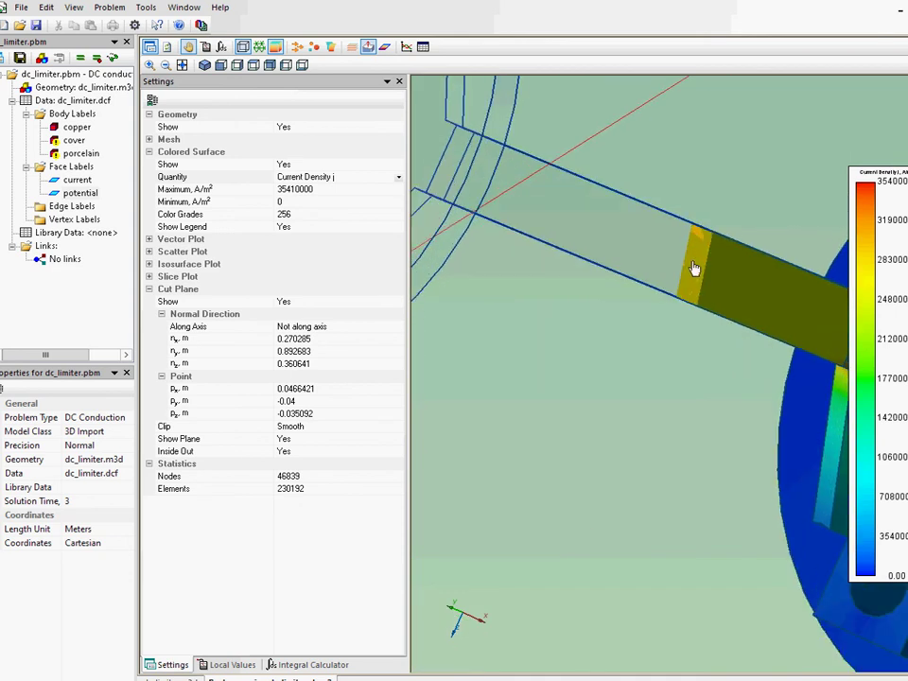
pyautogui.click(385, 46)
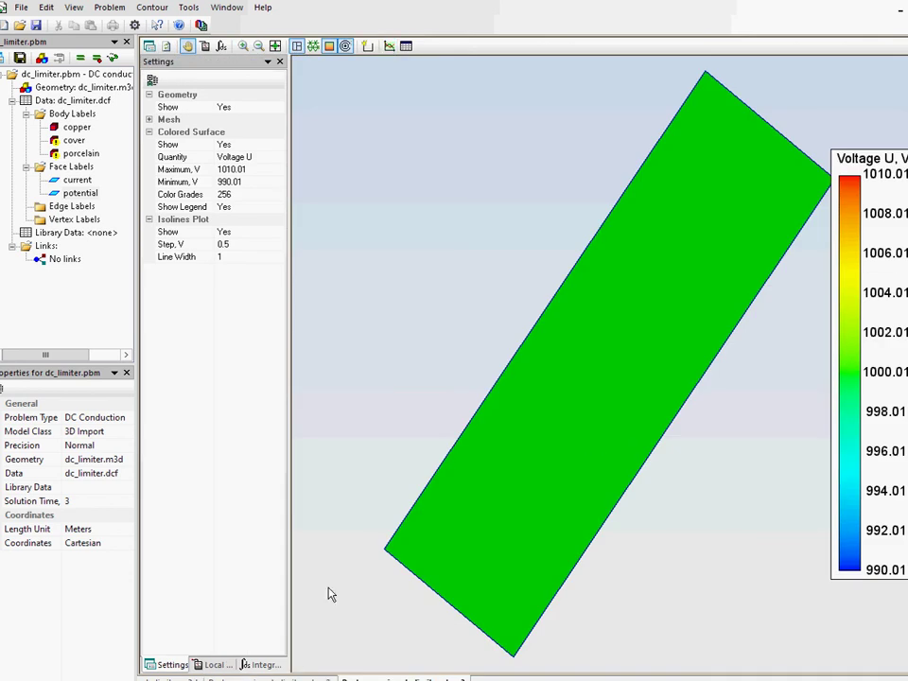
pyautogui.click(261, 665)
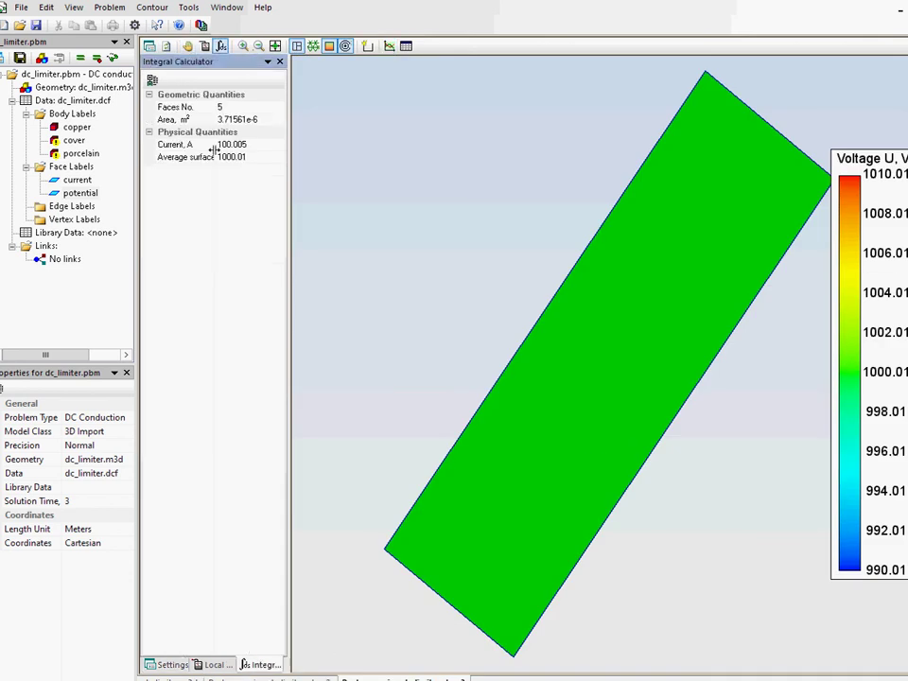
pyautogui.click(243, 145)
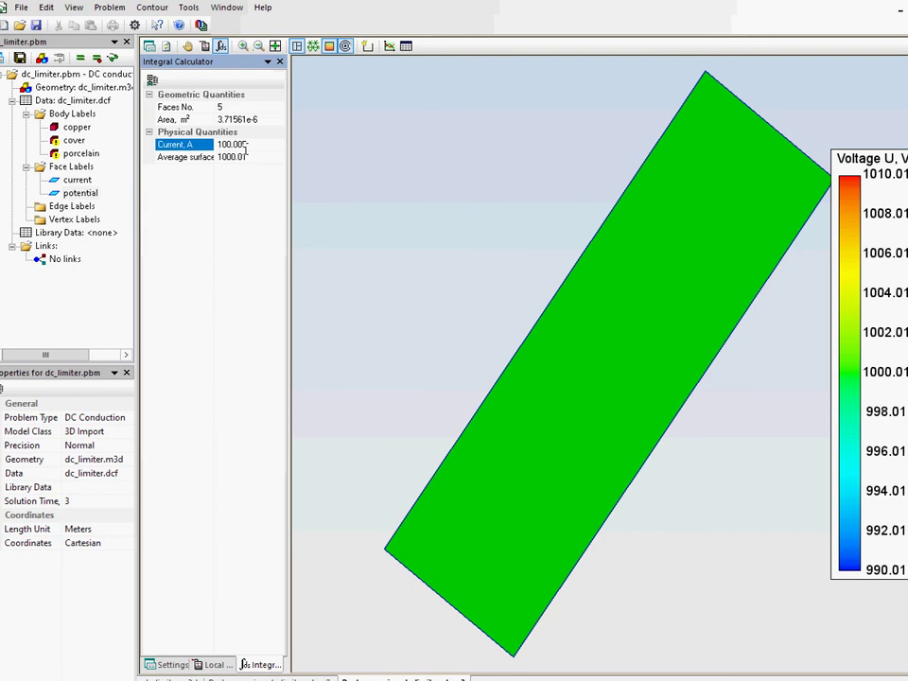